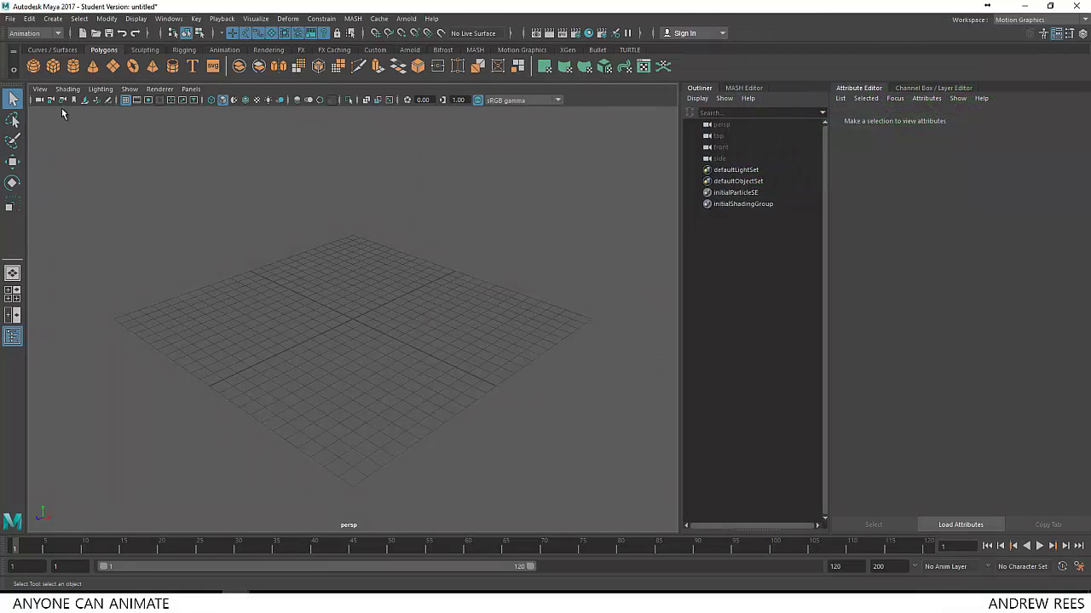
- Open the CV Curve Tool option box (degree 1 Linear) and move its settings window aside
{"action": "left_click", "coordinate": [56, 19]}
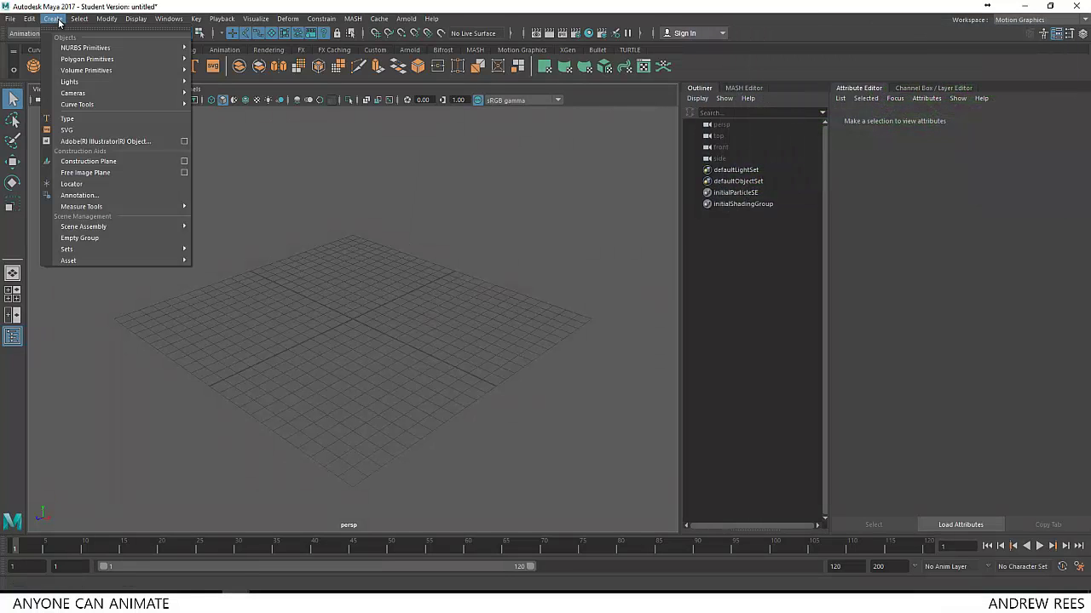
{"action": "mouse_move", "coordinate": [85, 108]}
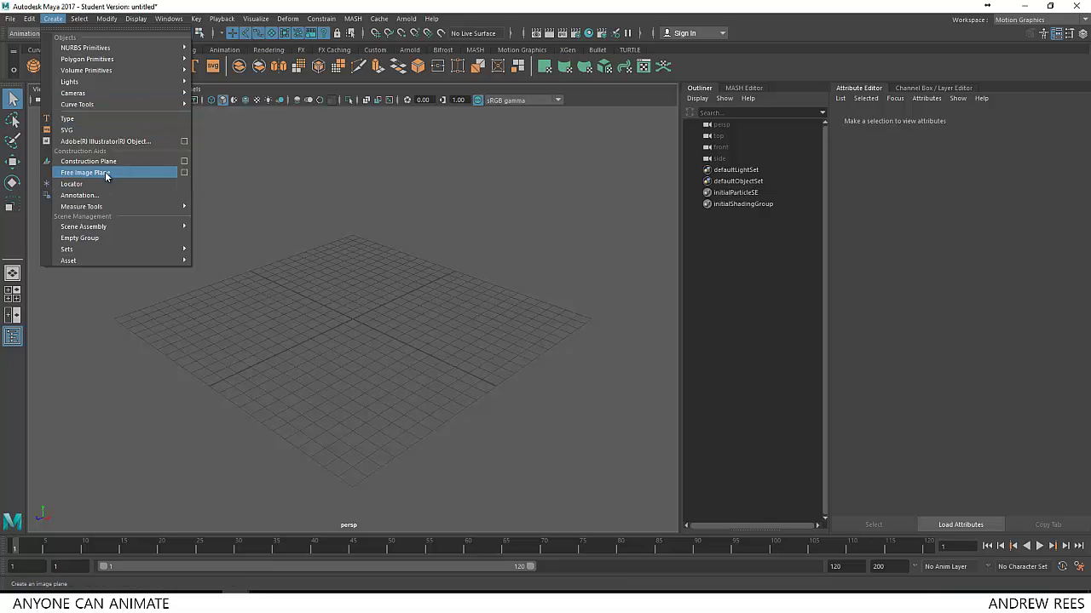
{"action": "mouse_move", "coordinate": [170, 104]}
{"action": "left_click", "coordinate": [305, 114]}
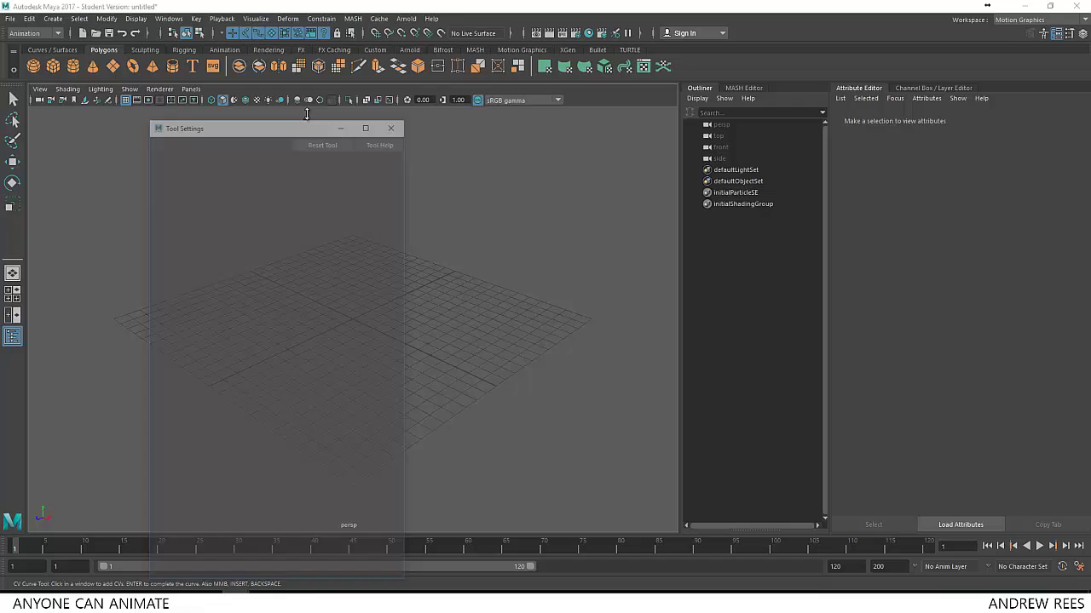
{"action": "left_click_drag", "start_coordinate": [252, 125], "coordinate": [403, 94]}
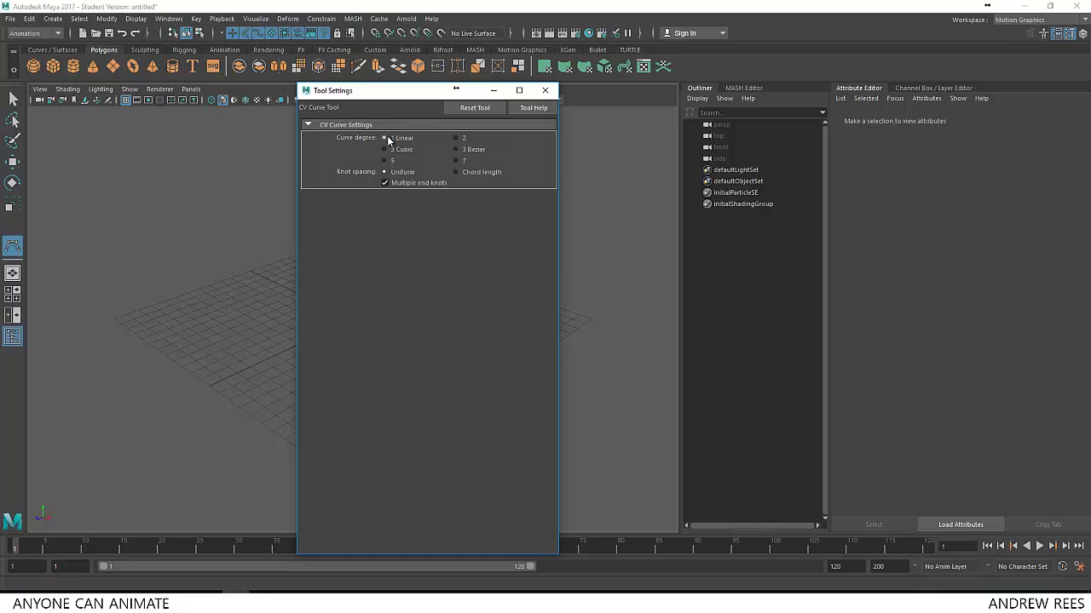
- Close Tool Settings, maximize and frame the side view, and enable Snap to Grids
{"action": "left_click", "coordinate": [545, 90]}
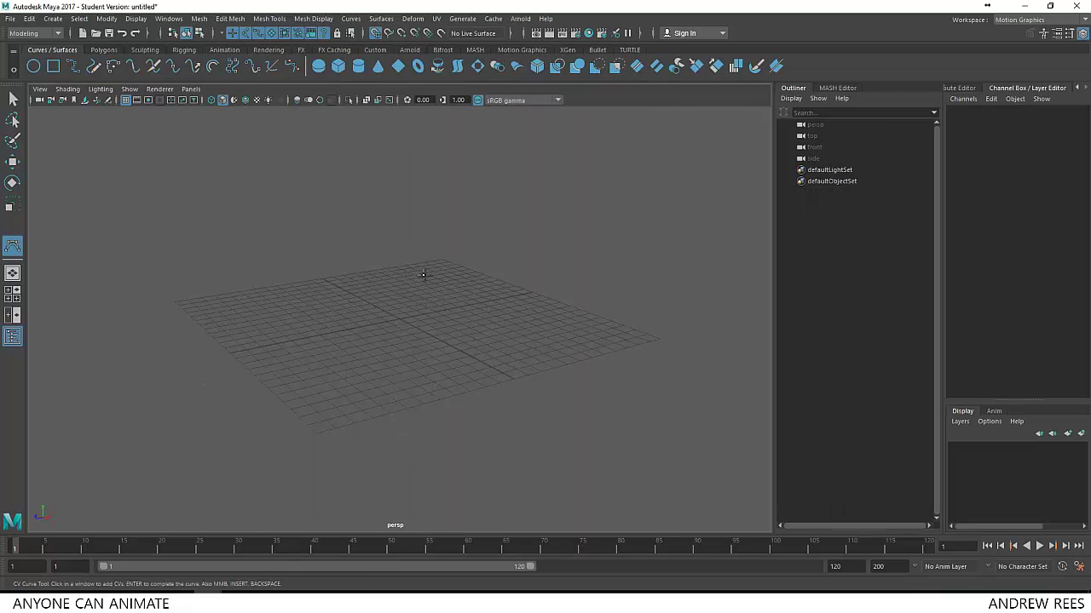
{"action": "key", "text": "space"}
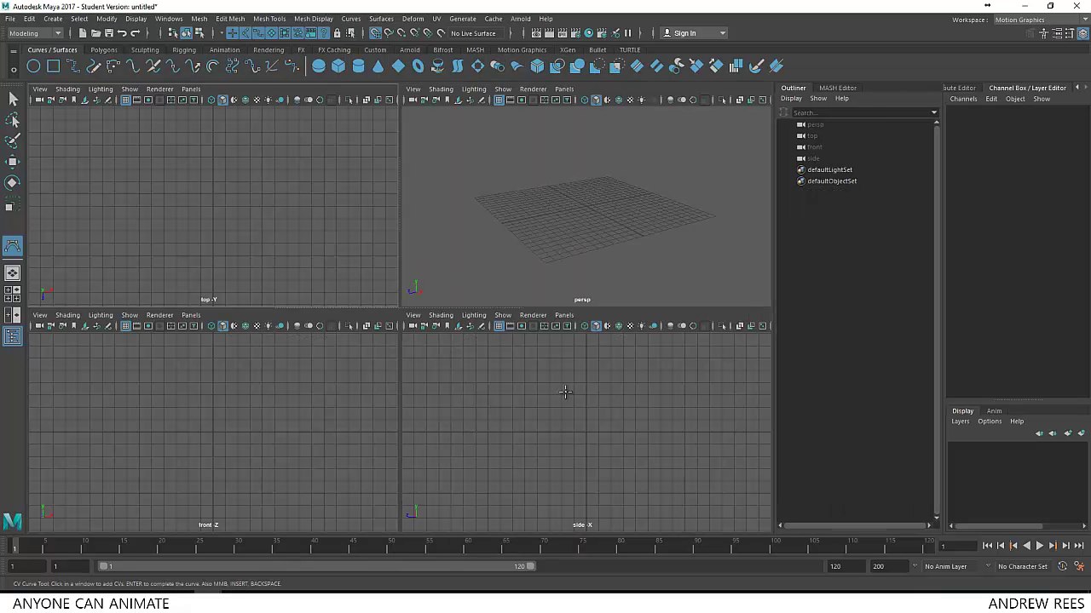
{"action": "key", "text": "space"}
{"action": "middle_click_drag", "start_coordinate": [533, 338], "coordinate": [494, 433], "text": "alt"}
{"action": "left_click", "coordinate": [375, 33]}
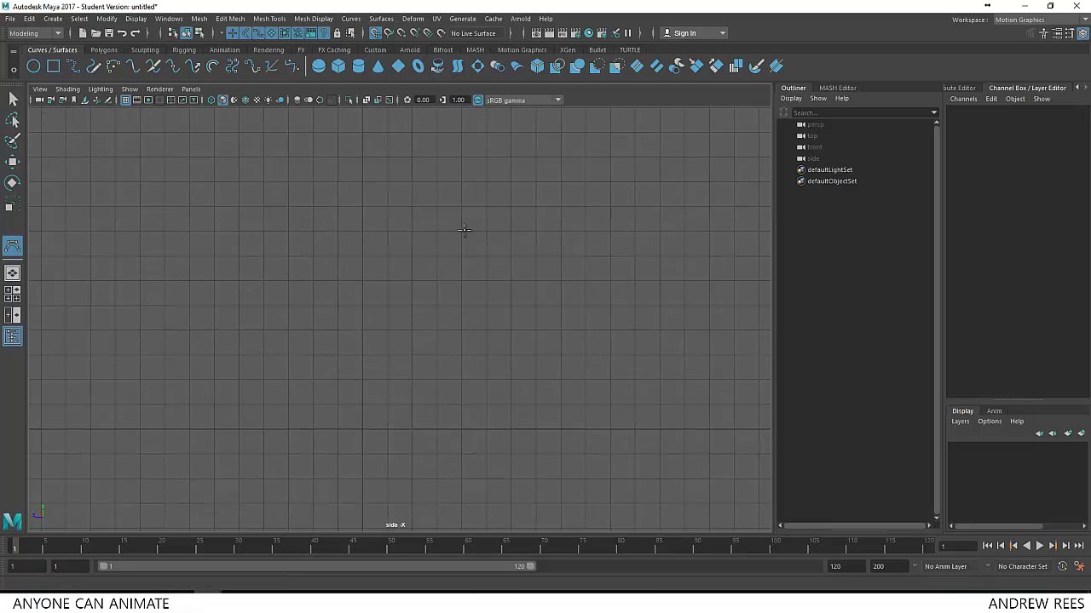
{"action": "middle_click_drag", "start_coordinate": [462, 230], "coordinate": [412, 274], "text": "alt"}
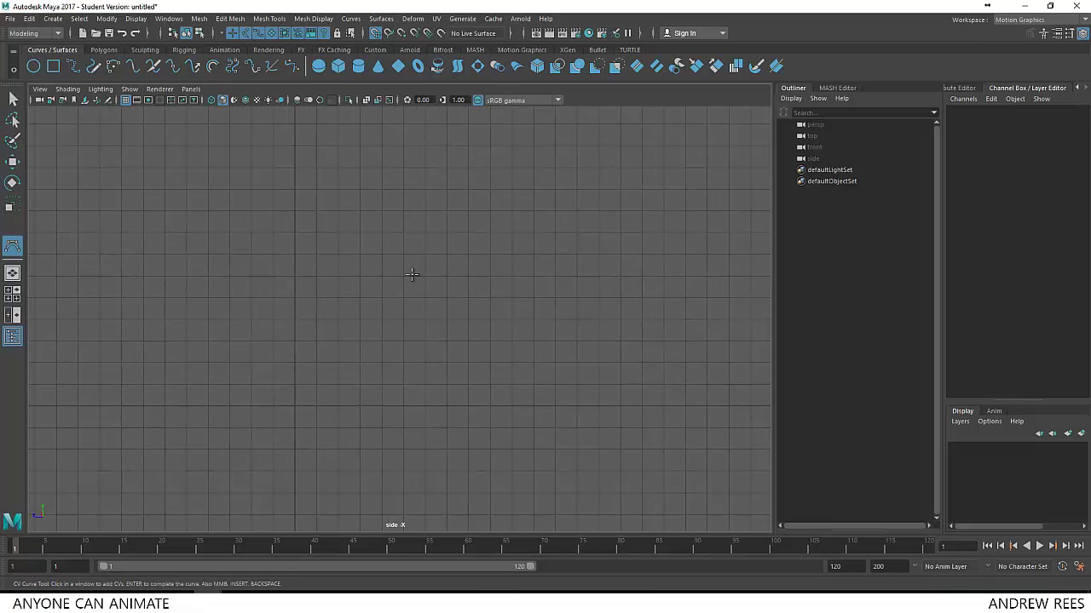
- Place grid-snapped CV points for the tree base and first stepped tiers
{"action": "left_click", "coordinate": [295, 403]}
{"action": "middle_click_drag", "start_coordinate": [433, 377], "coordinate": [492, 442], "text": "alt"}
{"action": "left_click", "coordinate": [488, 436]}
{"action": "mouse_move", "coordinate": [432, 406]}
{"action": "middle_mouse_down", "text": "alt"}
{"action": "mouse_move", "coordinate": [431, 481]}
{"action": "mouse_move", "coordinate": [433, 426]}
{"action": "mouse_move", "coordinate": [408, 367]}
{"action": "middle_mouse_up", "text": "alt"}
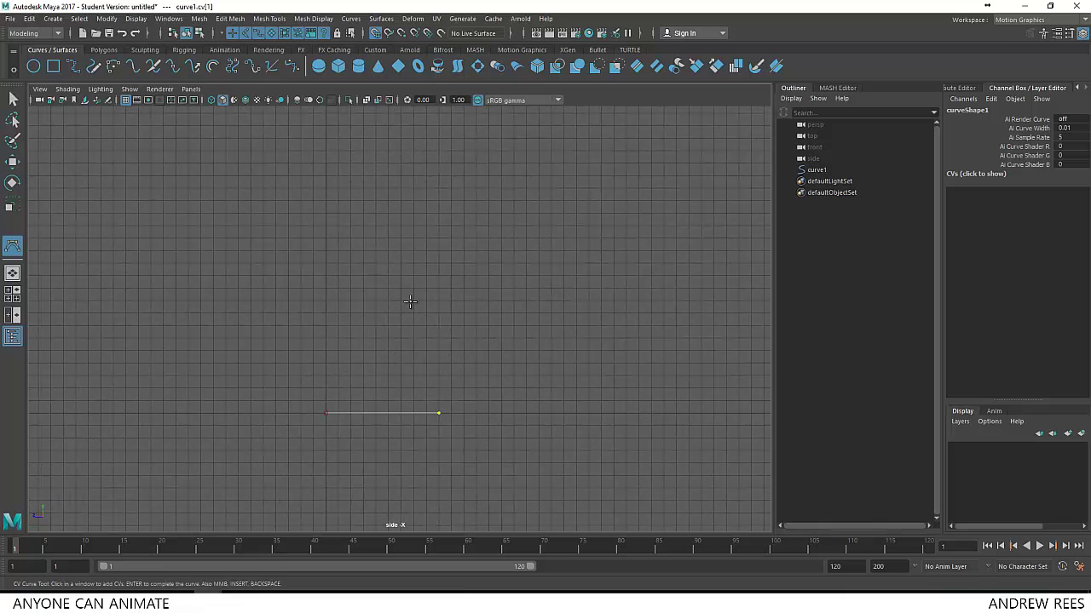
{"action": "left_click", "coordinate": [411, 298]}
{"action": "middle_click_drag", "start_coordinate": [410, 300], "coordinate": [329, 409], "text": "alt"}
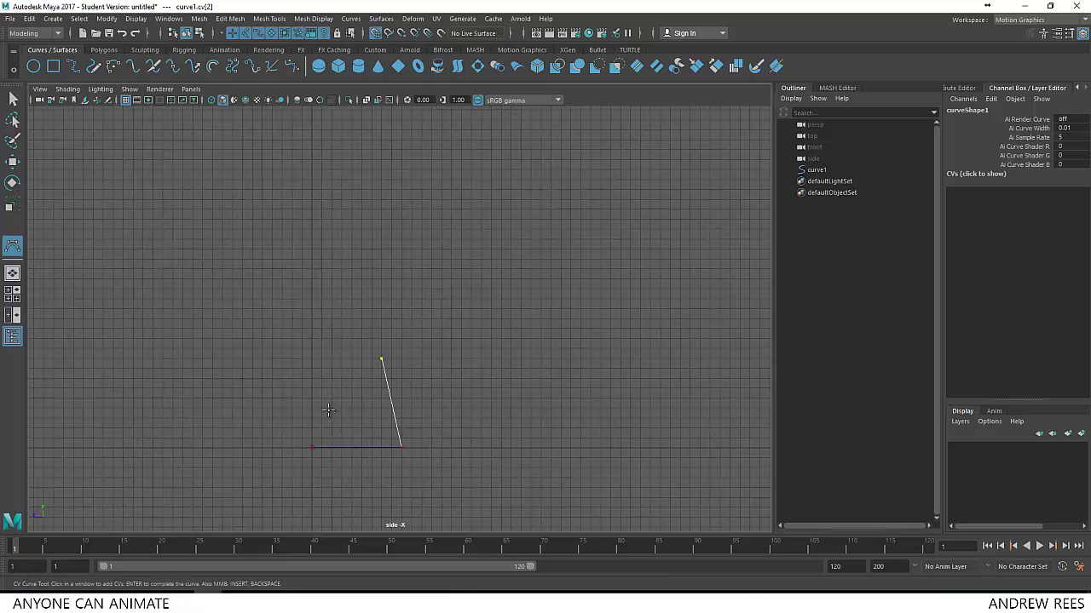
{"action": "middle_click_drag", "start_coordinate": [423, 374], "coordinate": [318, 404], "text": "alt"}
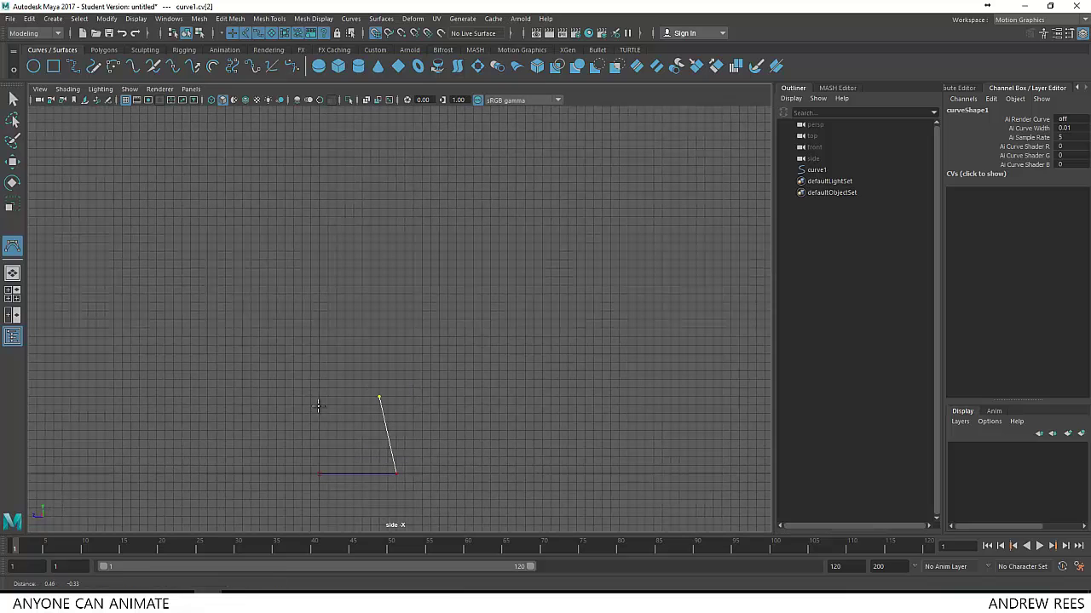
{"action": "left_click", "coordinate": [449, 396]}
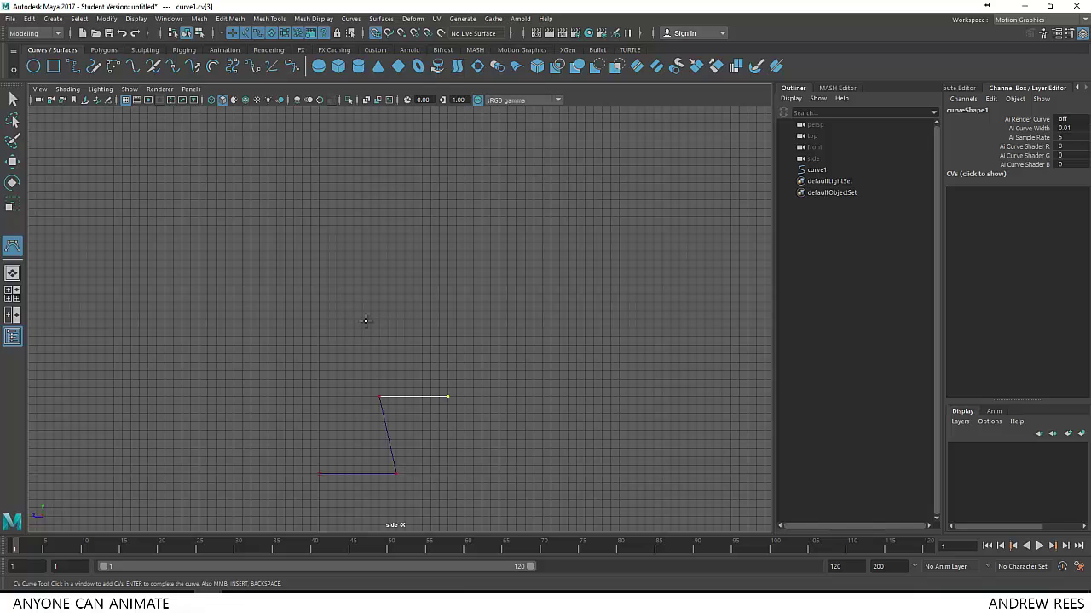
{"action": "left_click", "coordinate": [362, 321]}
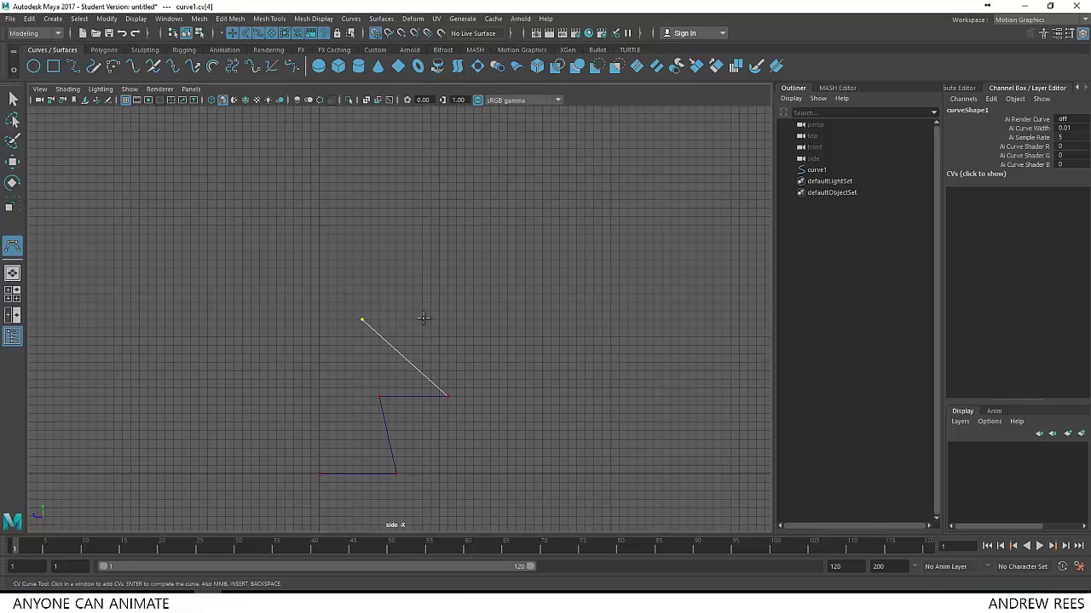
{"action": "left_click", "coordinate": [422, 319]}
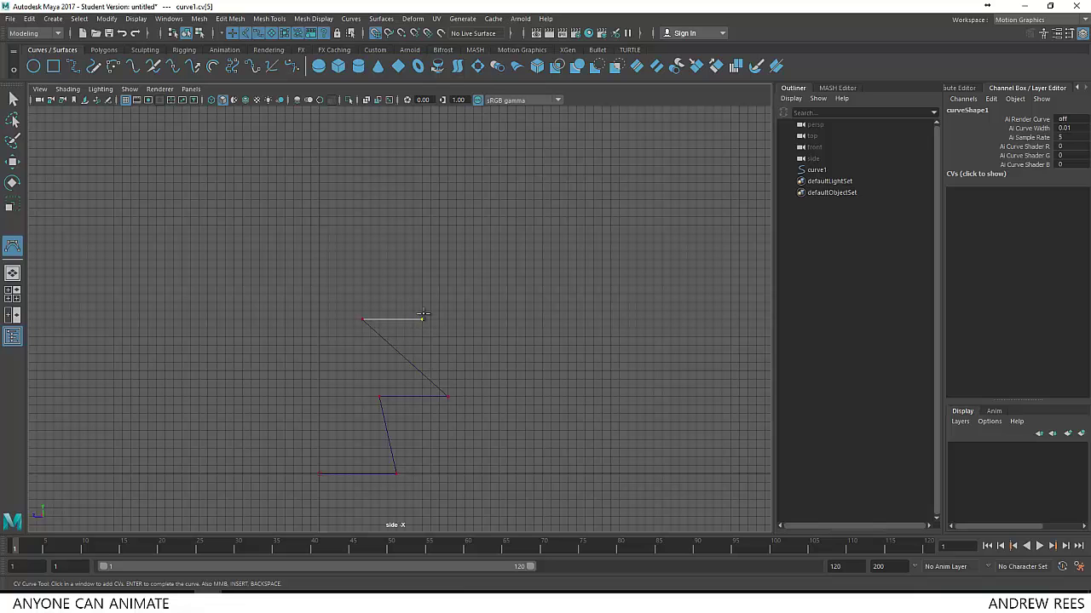
- Add the upper zigzag points up to the tree tip and finish curve1 with Enter
{"action": "left_click", "coordinate": [356, 244]}
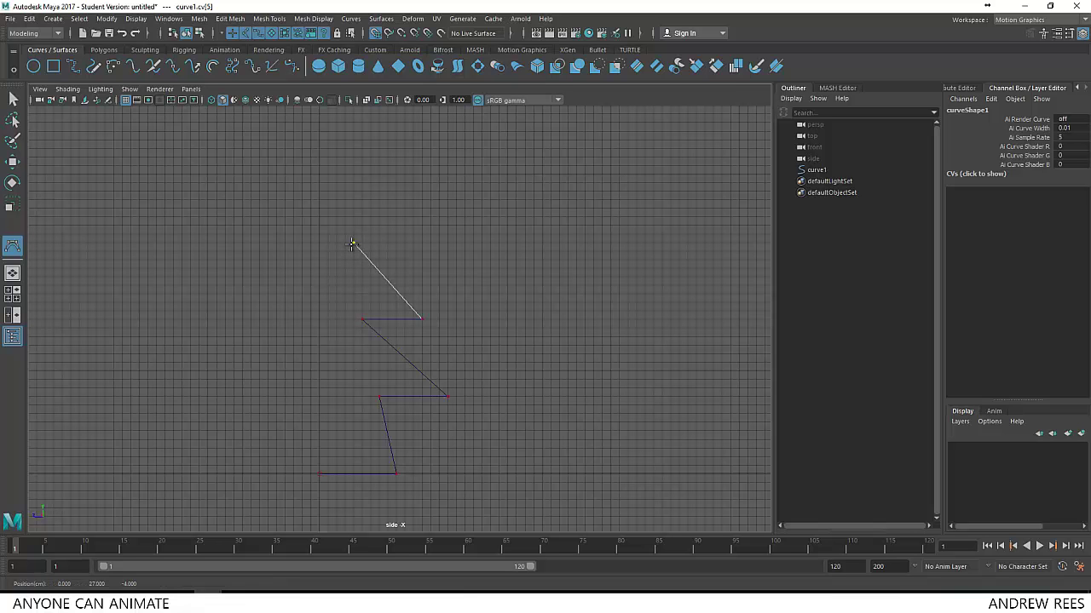
{"action": "scroll", "coordinate": [372, 298], "scroll_direction": "down", "scroll_amount": 2}
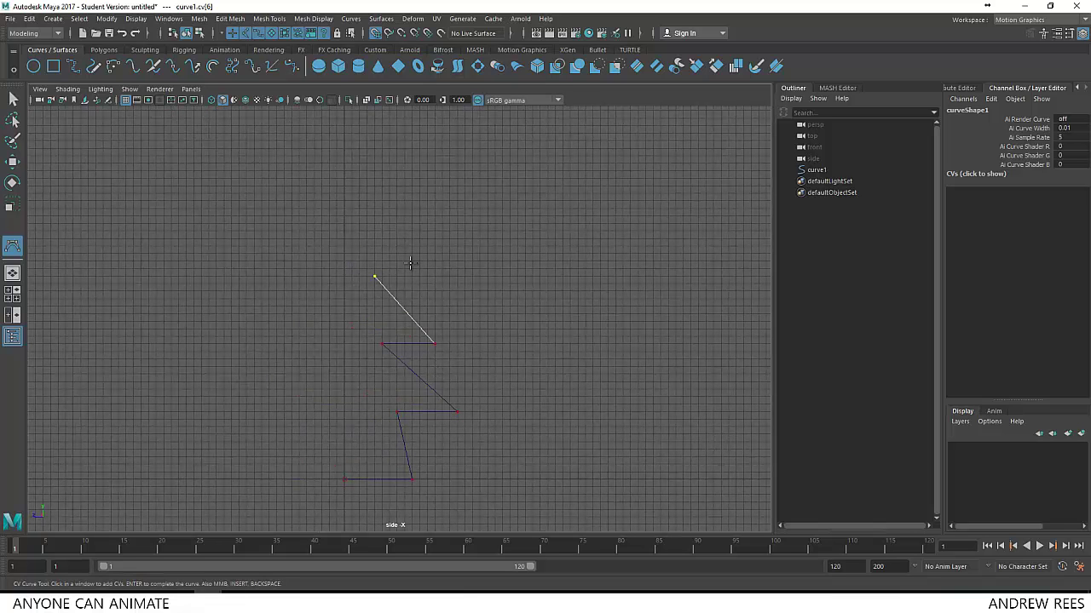
{"action": "left_click", "coordinate": [412, 273]}
{"action": "middle_click_drag", "start_coordinate": [477, 281], "coordinate": [535, 337], "text": "alt"}
{"action": "left_click", "coordinate": [419, 266]}
{"action": "middle_click_drag", "start_coordinate": [448, 253], "coordinate": [436, 247], "text": "alt"}
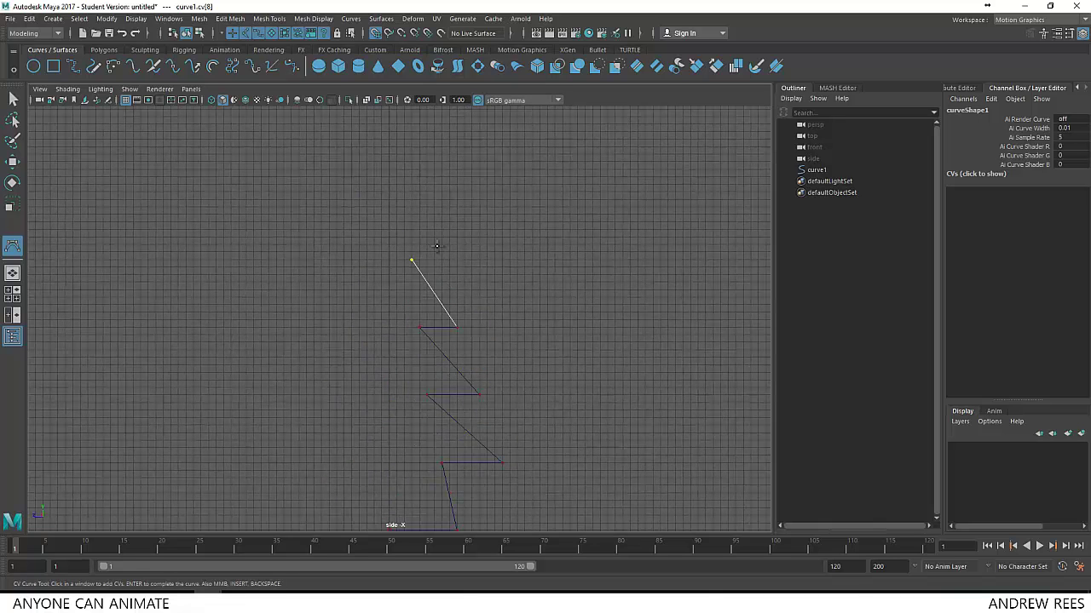
{"action": "left_click", "coordinate": [441, 259]}
{"action": "left_click", "coordinate": [404, 207]}
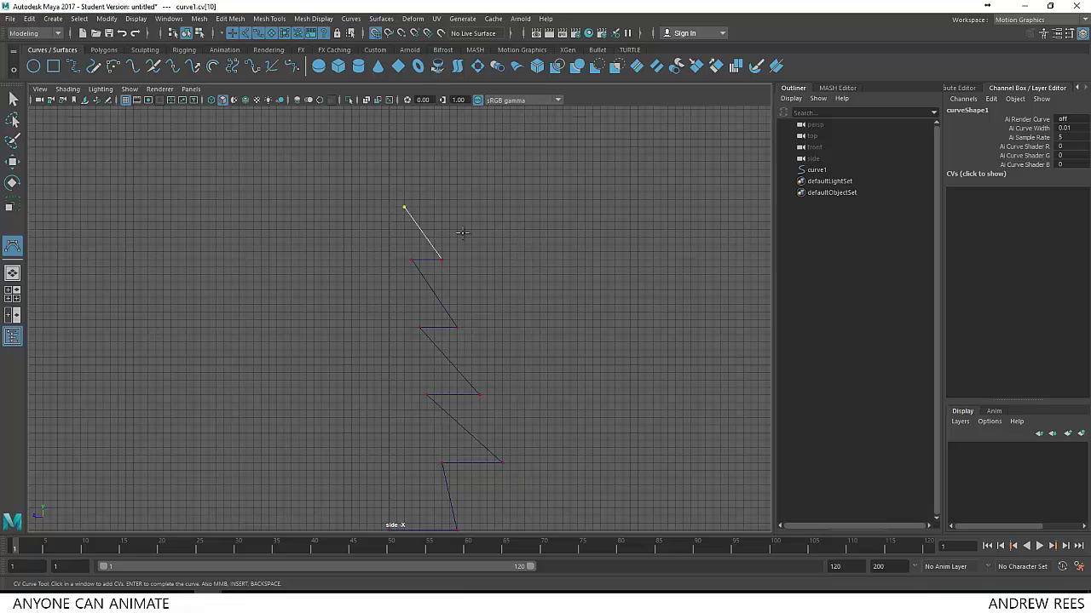
{"action": "left_click", "coordinate": [419, 207]}
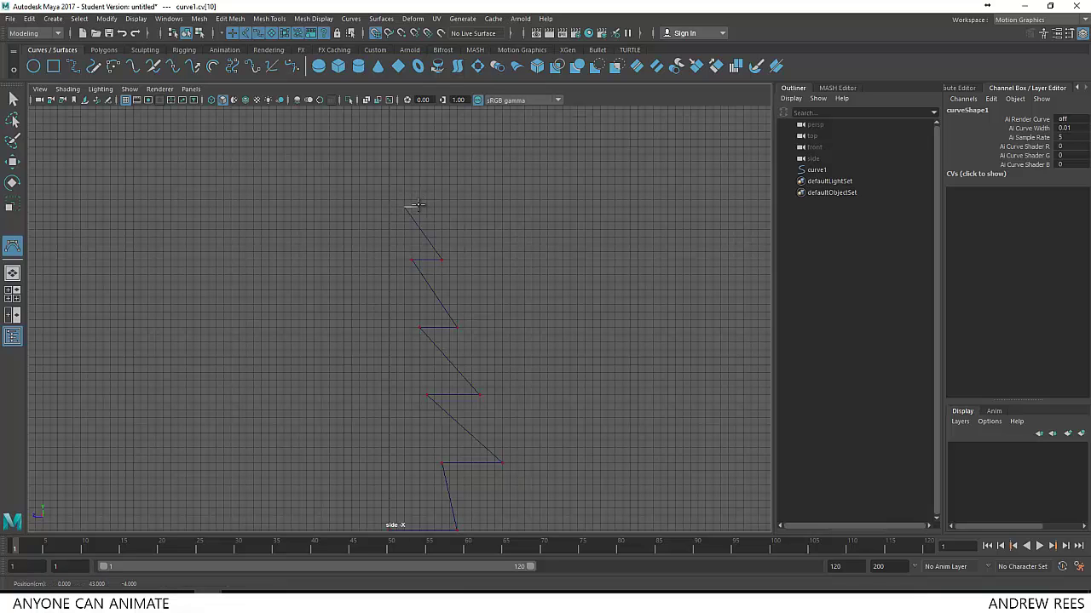
{"action": "left_click", "coordinate": [389, 165]}
{"action": "middle_click_drag", "start_coordinate": [521, 348], "coordinate": [526, 302], "text": "alt"}
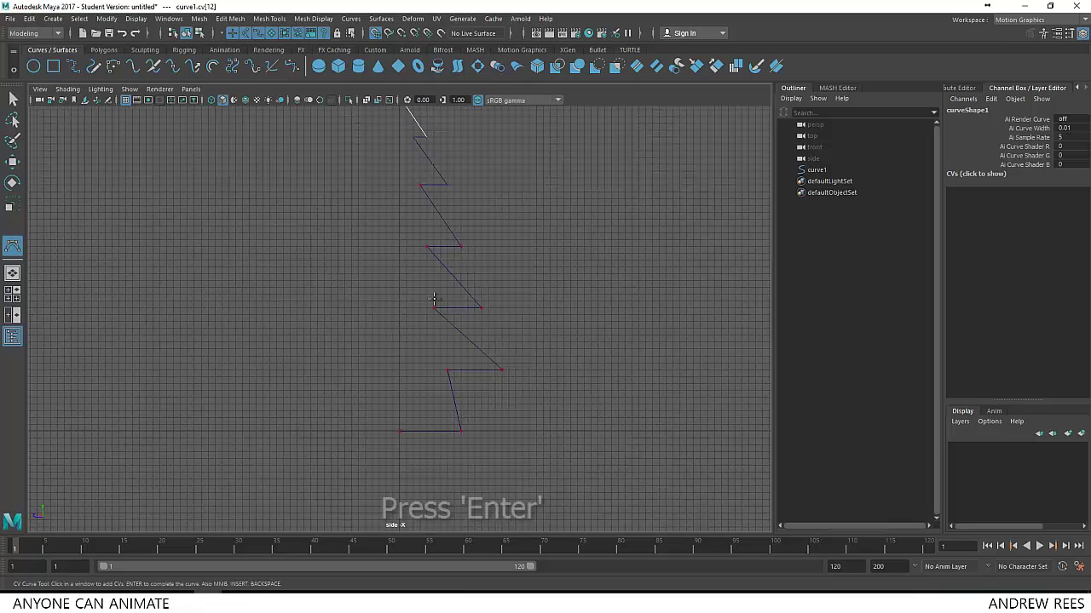
{"action": "middle_click_drag", "start_coordinate": [434, 298], "coordinate": [415, 320], "text": "alt"}
{"action": "key", "text": "Return"}
- Exit the curve tool, orbit the perspective view, and pick a curve point with Move
{"action": "key", "text": "q"}
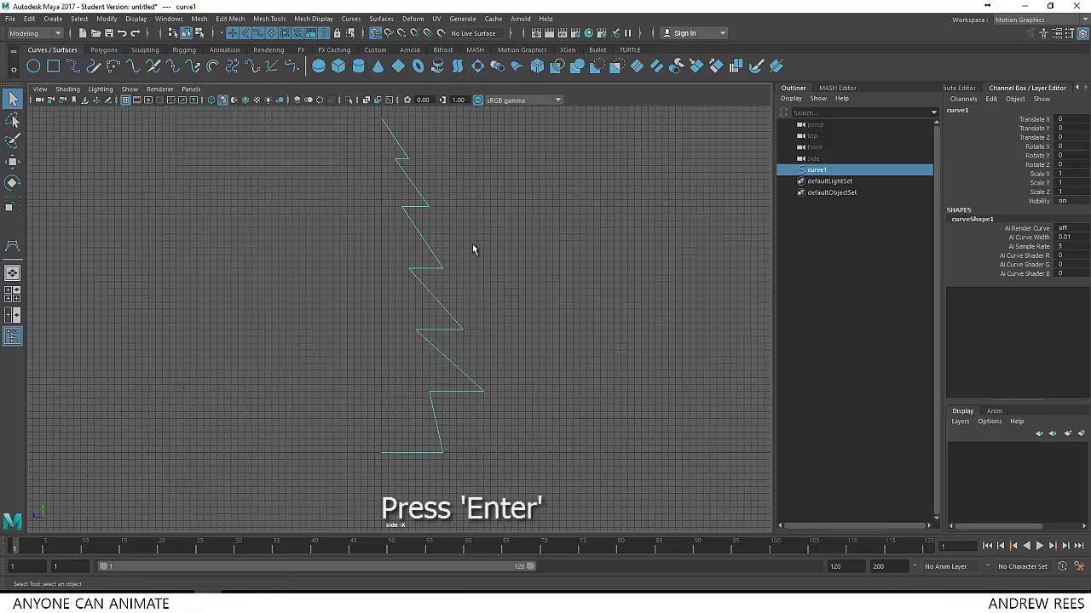
{"action": "key", "text": "space"}
{"action": "key", "text": "space"}
{"action": "left_click_drag", "start_coordinate": [261, 205], "coordinate": [395, 236], "text": "alt"}
{"action": "left_click", "coordinate": [321, 196]}
{"action": "key", "text": "w"}
{"action": "left_click", "coordinate": [405, 186]}
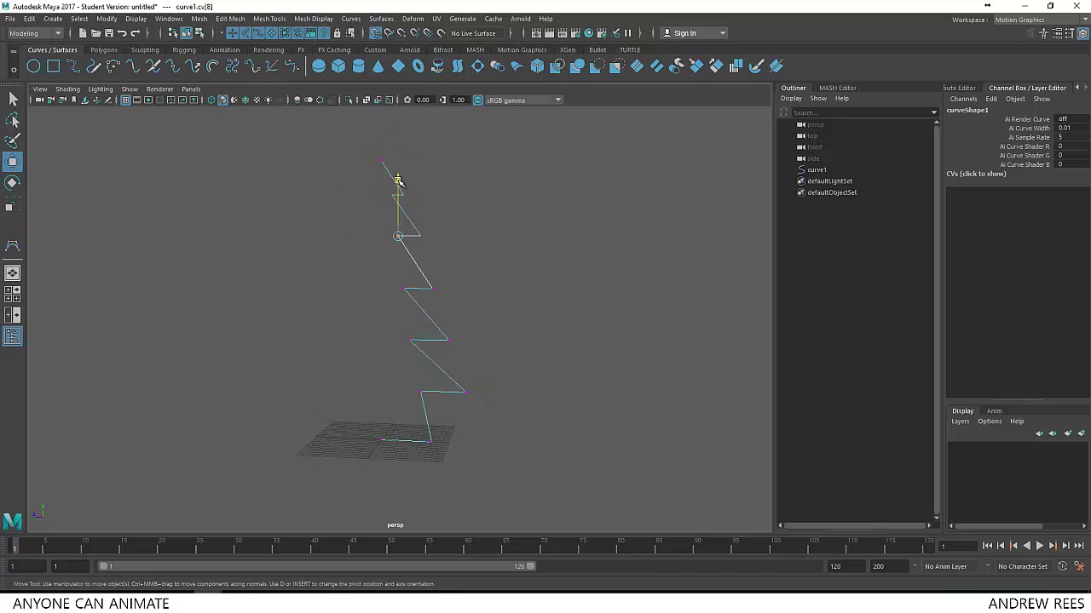
- In the maximized side view, marquee-select the top CVs, move them along Y, then deselect
{"action": "key", "text": "space"}
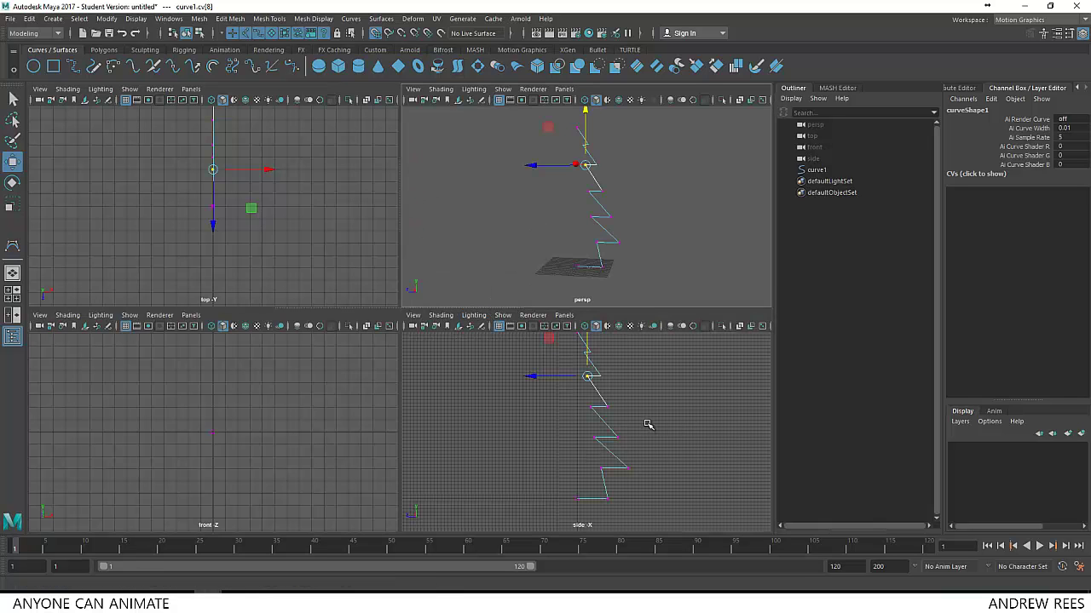
{"action": "key", "text": "space"}
{"action": "scroll", "coordinate": [511, 341], "scroll_direction": "up", "scroll_amount": 5}
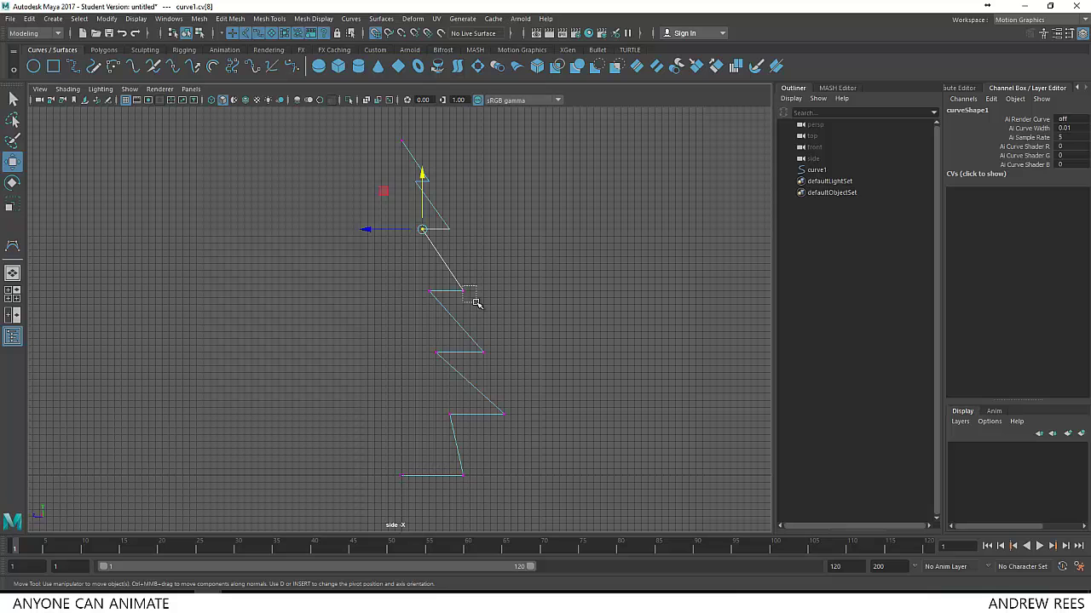
{"action": "left_click_drag", "start_coordinate": [475, 303], "coordinate": [476, 304]}
{"action": "left_click_drag", "start_coordinate": [414, 220], "coordinate": [477, 254]}
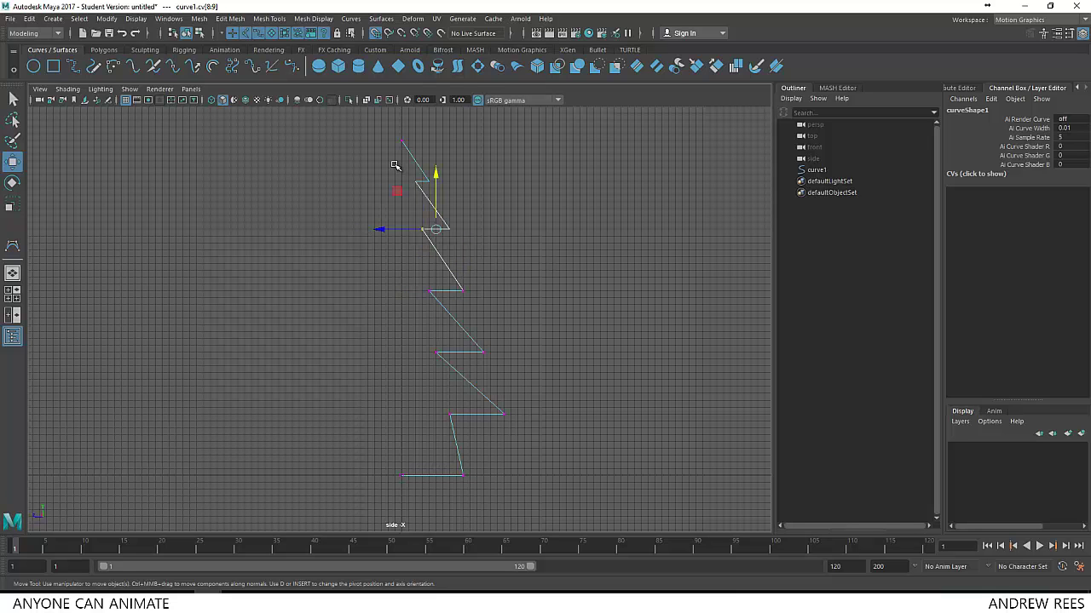
{"action": "left_click_drag", "start_coordinate": [378, 129], "coordinate": [480, 252]}
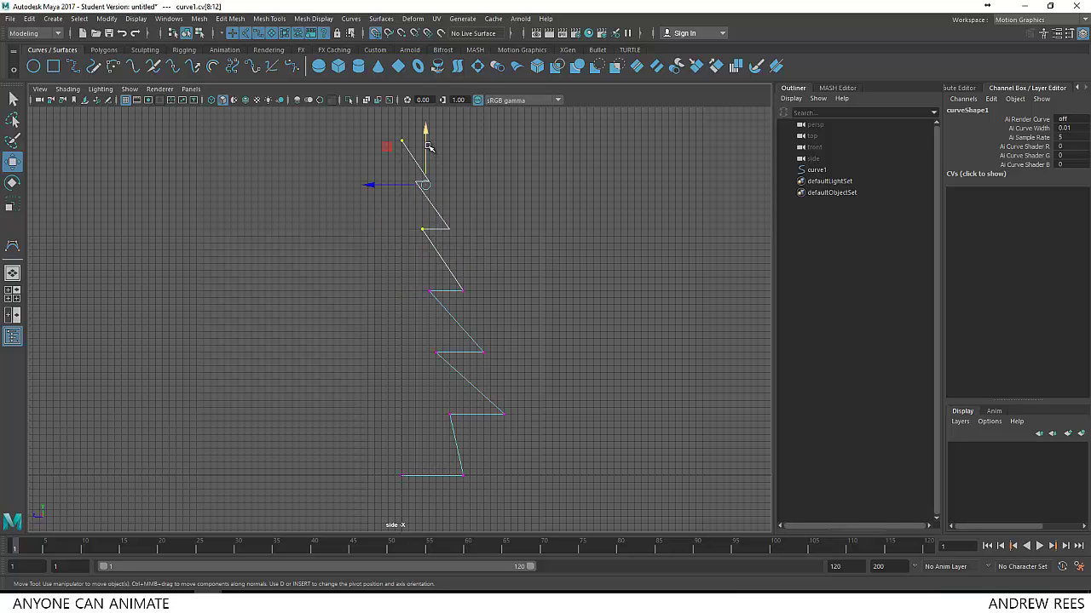
{"action": "left_click_drag", "start_coordinate": [428, 147], "coordinate": [422, 193]}
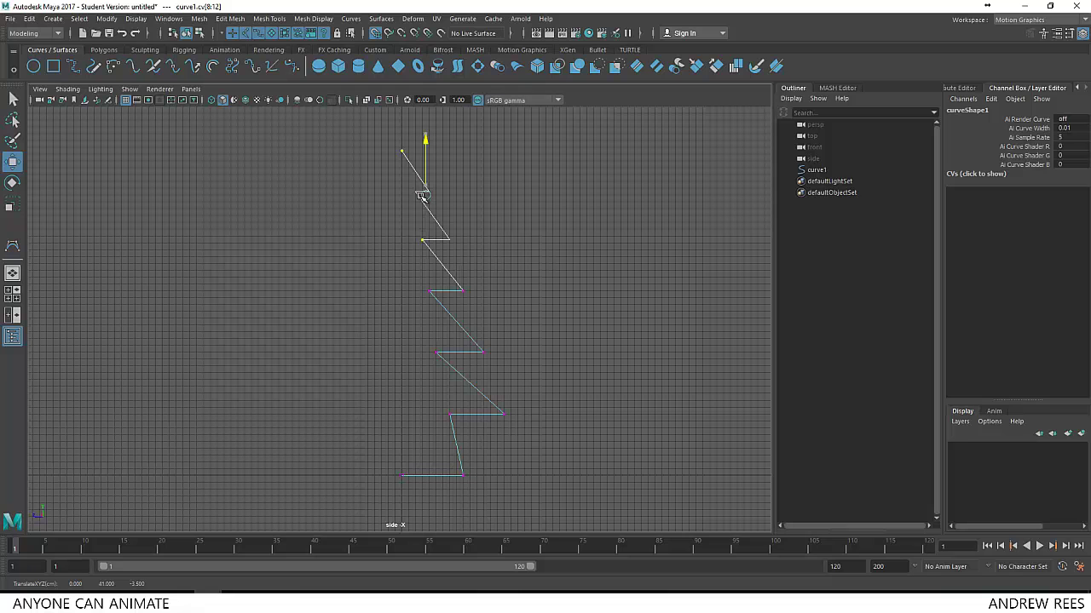
{"action": "left_click", "coordinate": [514, 253]}
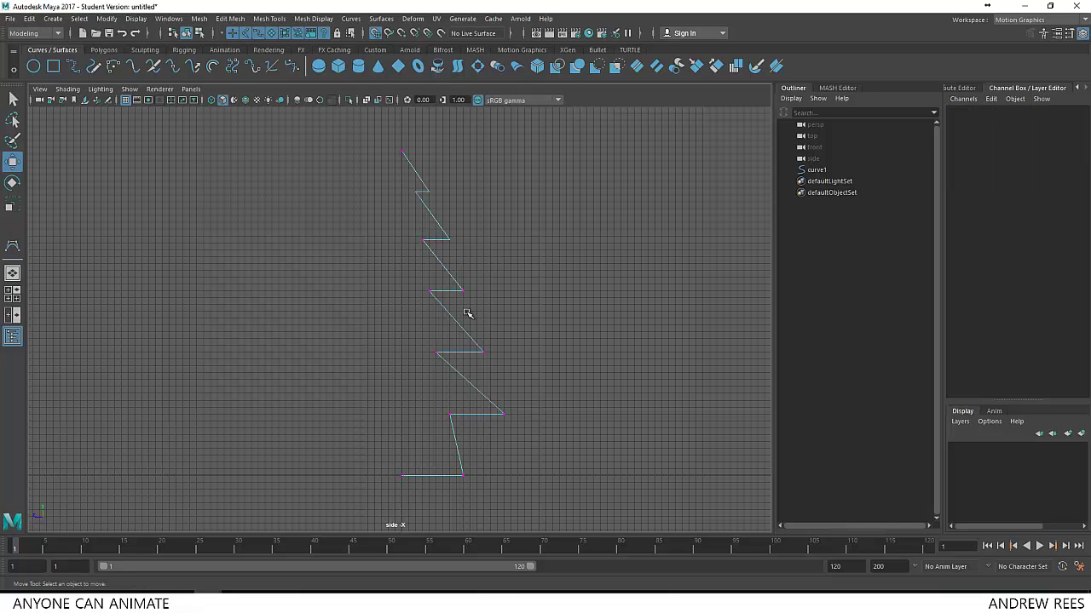
- Switch the menu set back to Modeling and open the Surfaces menu
{"action": "right_click_drag", "start_coordinate": [458, 291], "coordinate": [453, 317]}
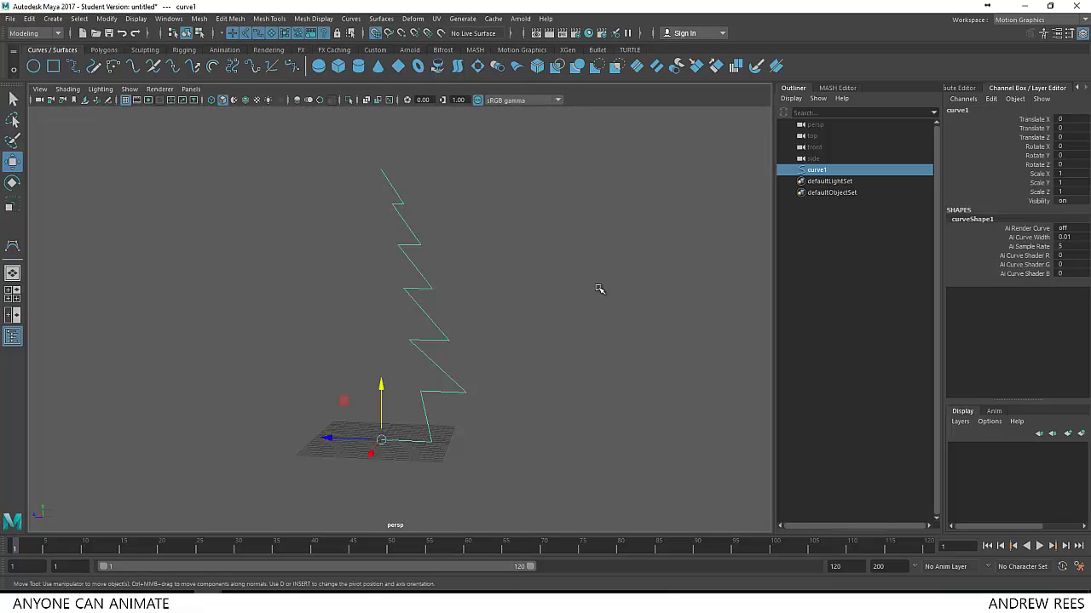
{"action": "left_click_drag", "start_coordinate": [596, 287], "coordinate": [449, 364], "text": "alt"}
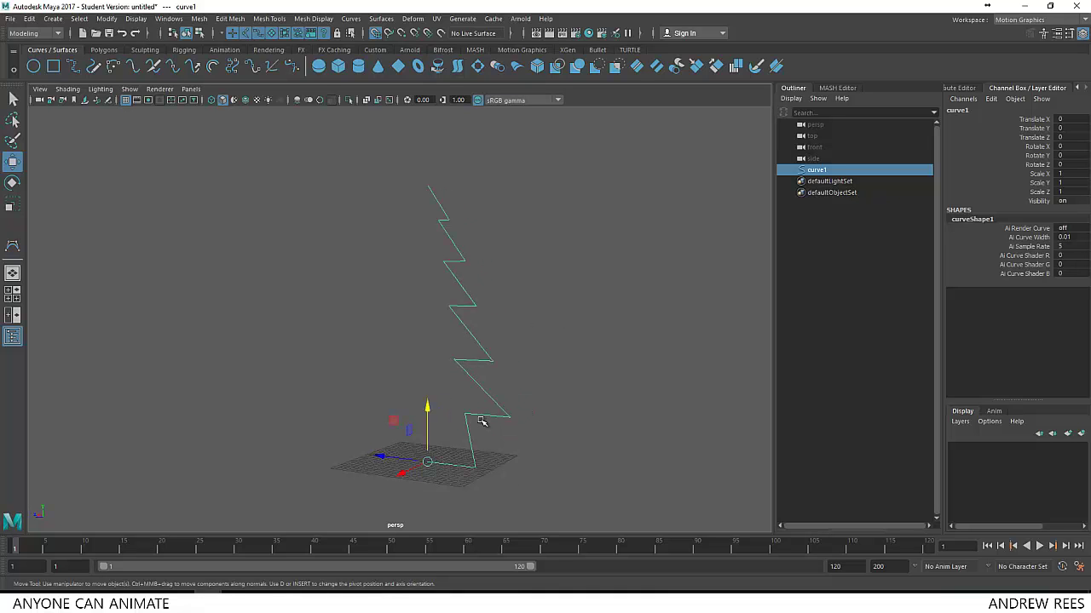
{"action": "left_click", "coordinate": [381, 19]}
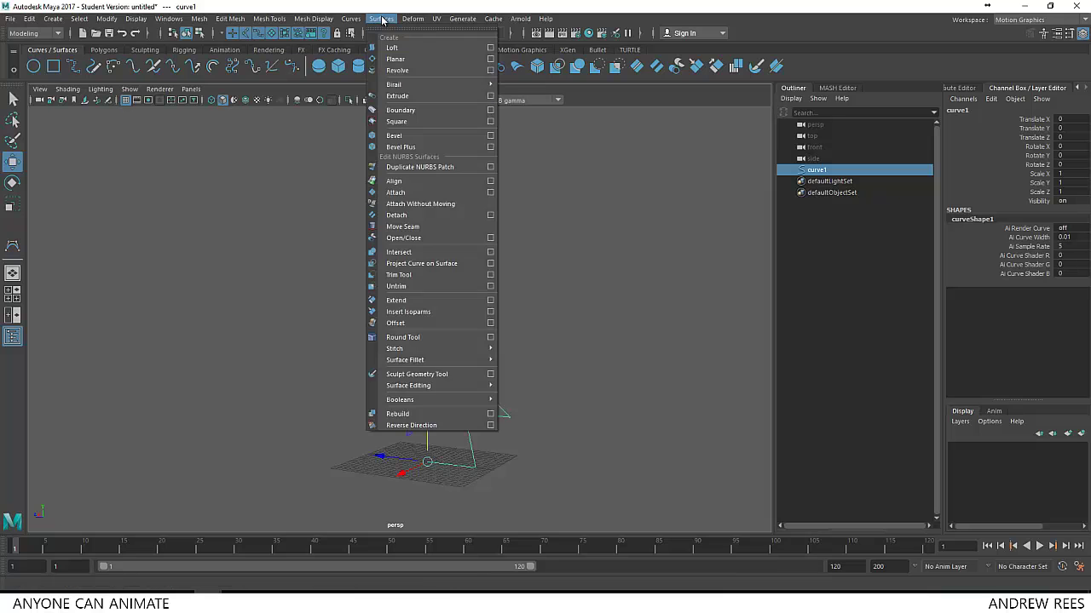
{"action": "left_click", "coordinate": [381, 18]}
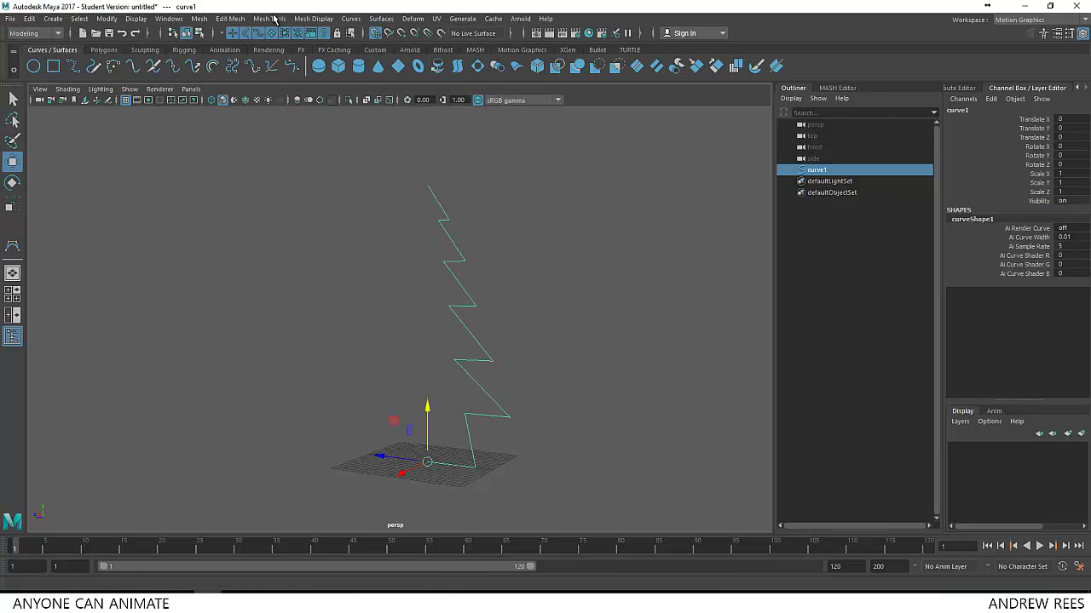
{"action": "left_click", "coordinate": [58, 34]}
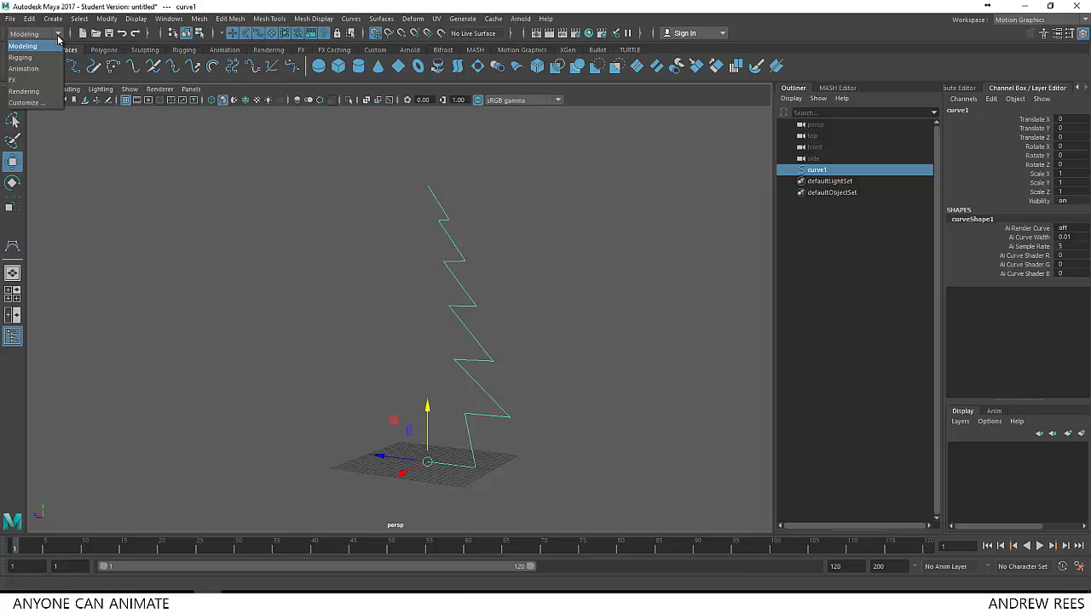
{"action": "left_click", "coordinate": [24, 69]}
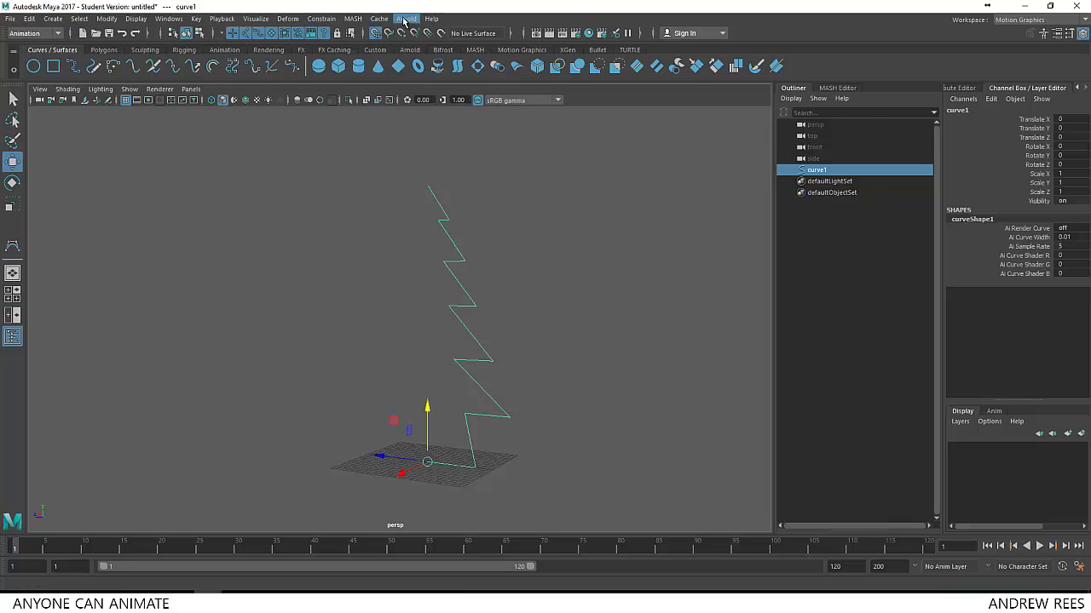
{"action": "left_click", "coordinate": [31, 34]}
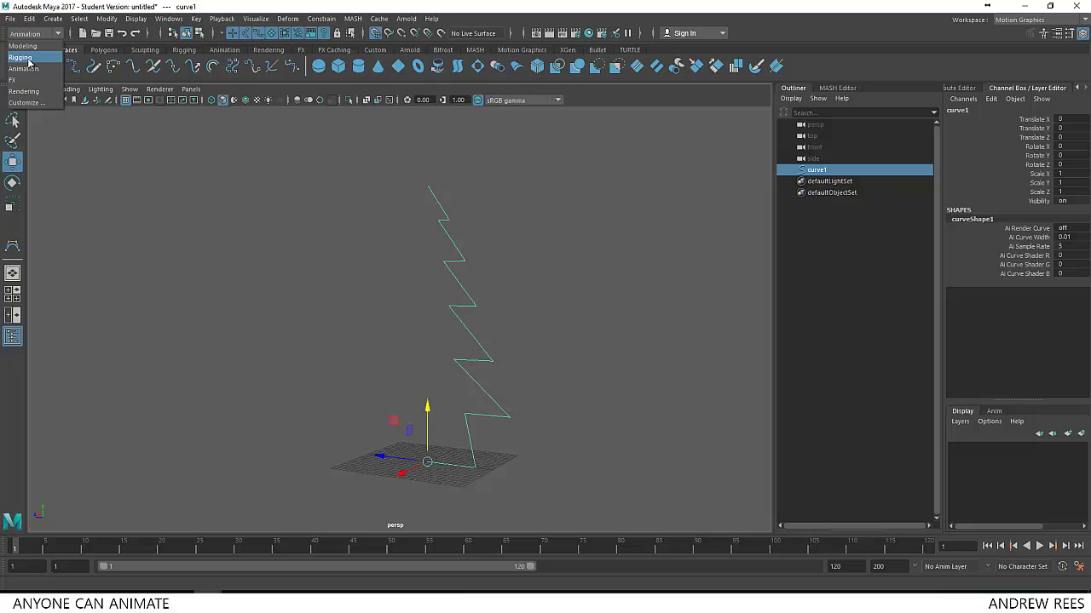
{"action": "left_click", "coordinate": [23, 46]}
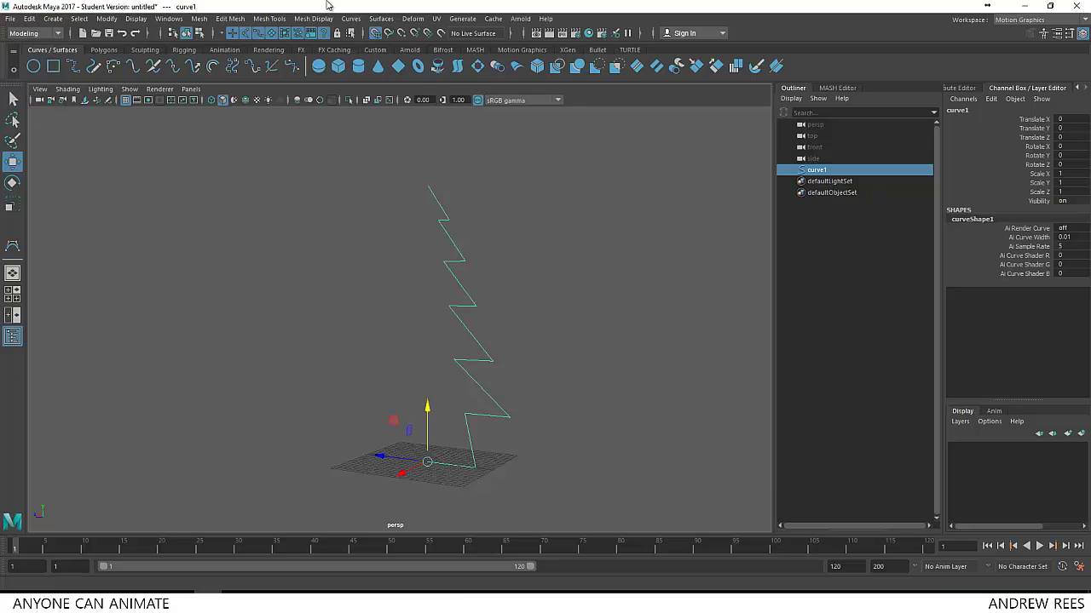
{"action": "left_click", "coordinate": [392, 19]}
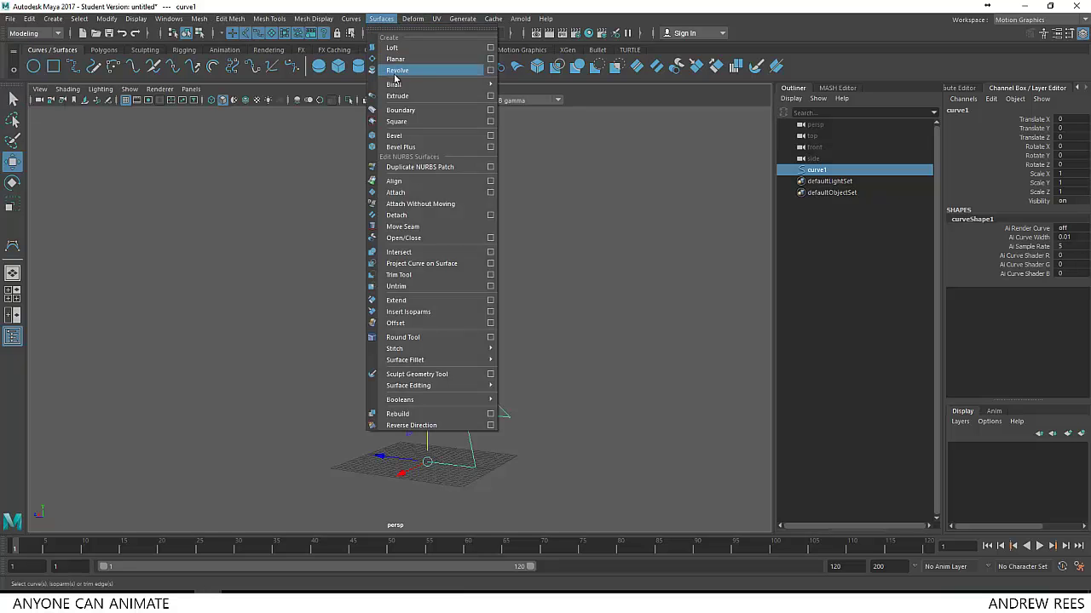
- Reset Revolve Options, then set 12 segments, Polygons output and Control points tessellation
{"action": "left_click", "coordinate": [493, 71]}
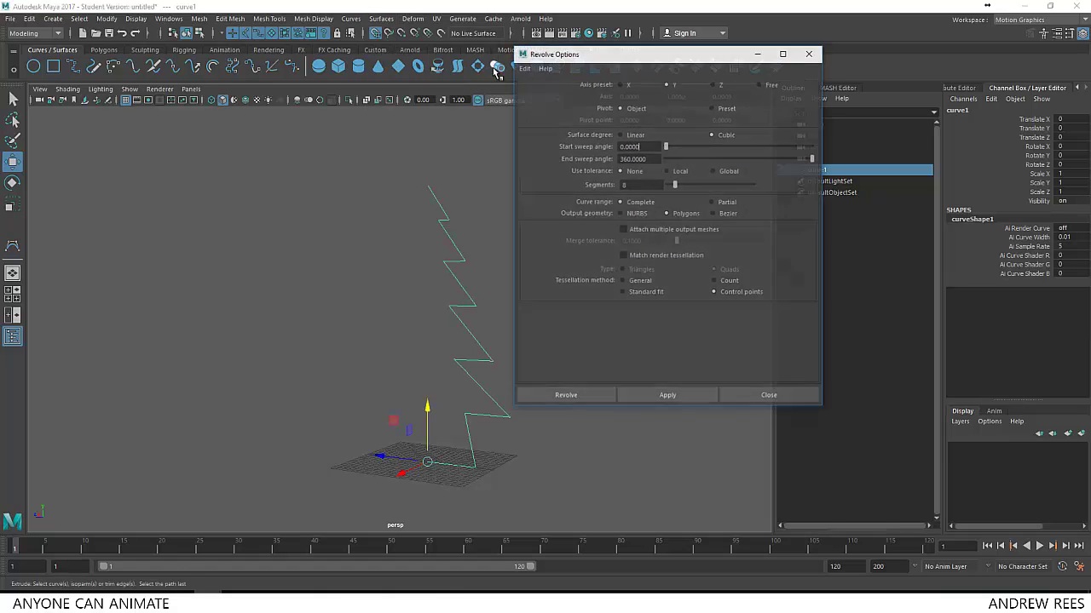
{"action": "left_click", "coordinate": [524, 67]}
{"action": "left_click", "coordinate": [549, 90]}
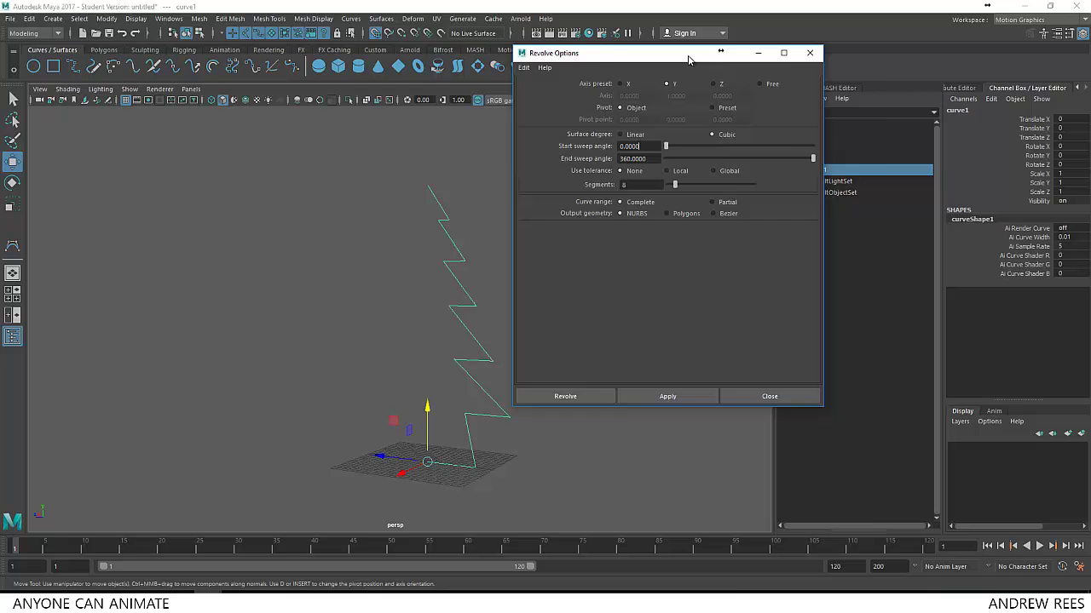
{"action": "left_click_drag", "start_coordinate": [674, 61], "coordinate": [739, 58]}
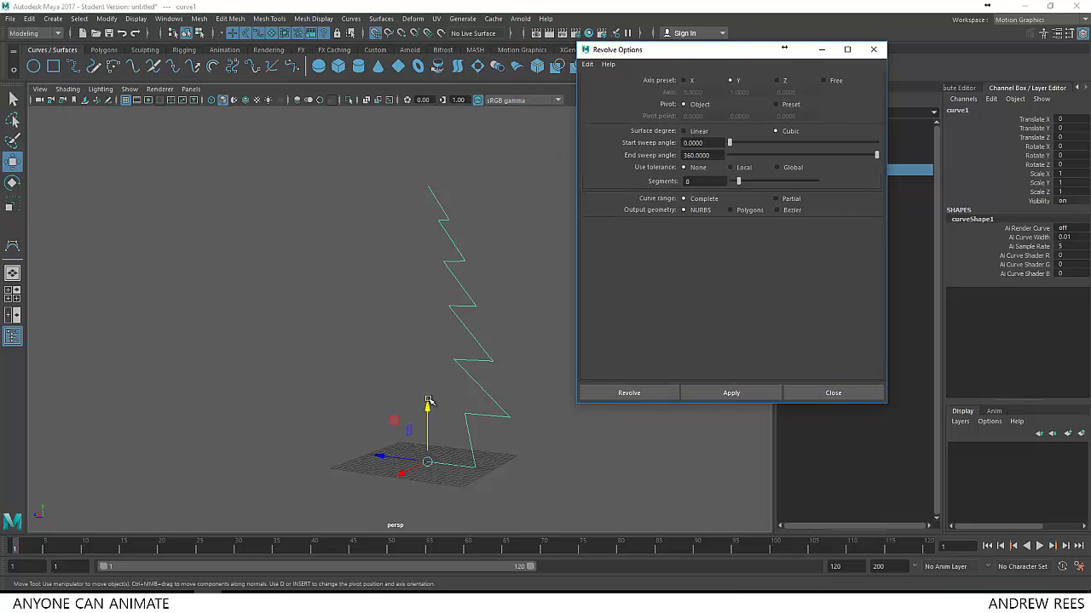
{"action": "double_click", "coordinate": [694, 182]}
{"action": "left_click", "coordinate": [741, 215]}
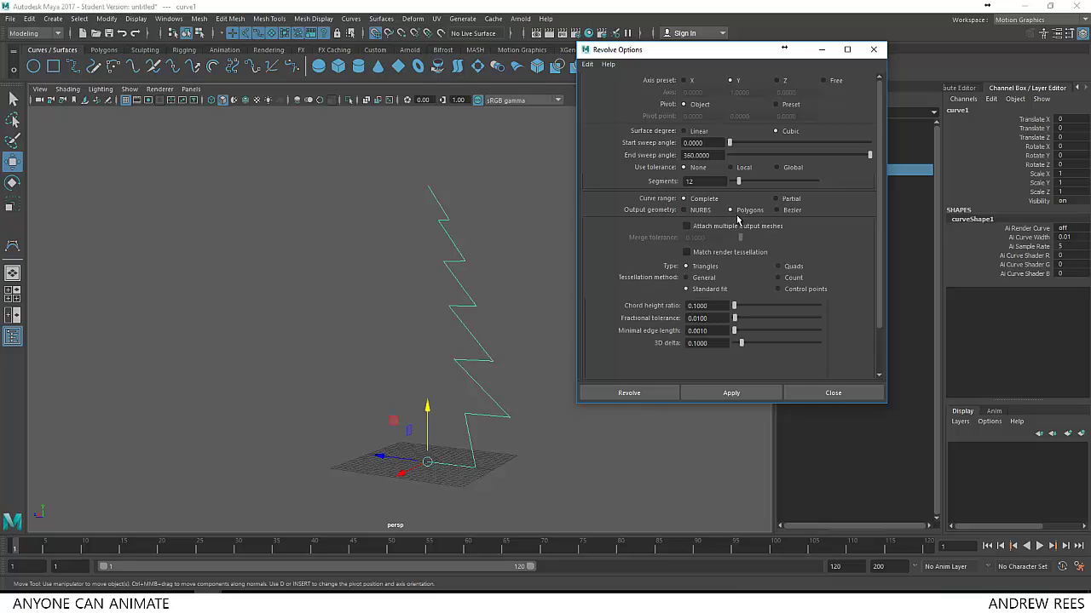
{"action": "left_click", "coordinate": [778, 290]}
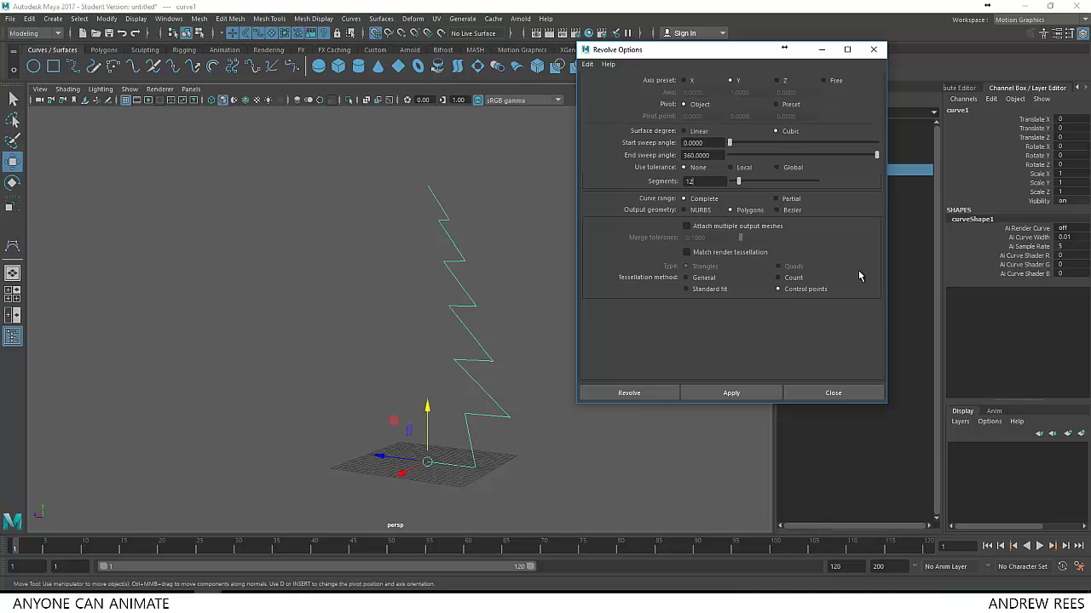
- Revolve curve1 into the polygon tree and tumble the view around it
{"action": "left_click", "coordinate": [645, 393]}
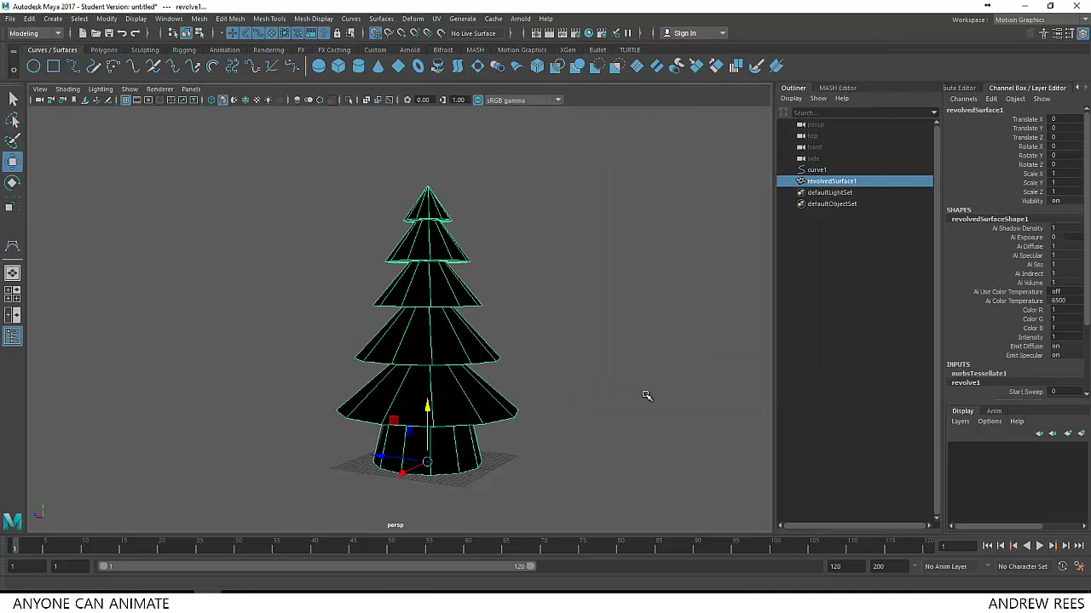
{"action": "mouse_move", "coordinate": [604, 395]}
{"action": "left_mouse_down", "text": "alt"}
{"action": "mouse_move", "coordinate": [616, 363]}
{"action": "mouse_move", "coordinate": [589, 338]}
{"action": "mouse_move", "coordinate": [557, 346]}
{"action": "mouse_move", "coordinate": [514, 403]}
{"action": "mouse_move", "coordinate": [579, 404]}
{"action": "mouse_move", "coordinate": [621, 346]}
{"action": "mouse_move", "coordinate": [596, 382]}
{"action": "left_mouse_up", "text": "alt"}
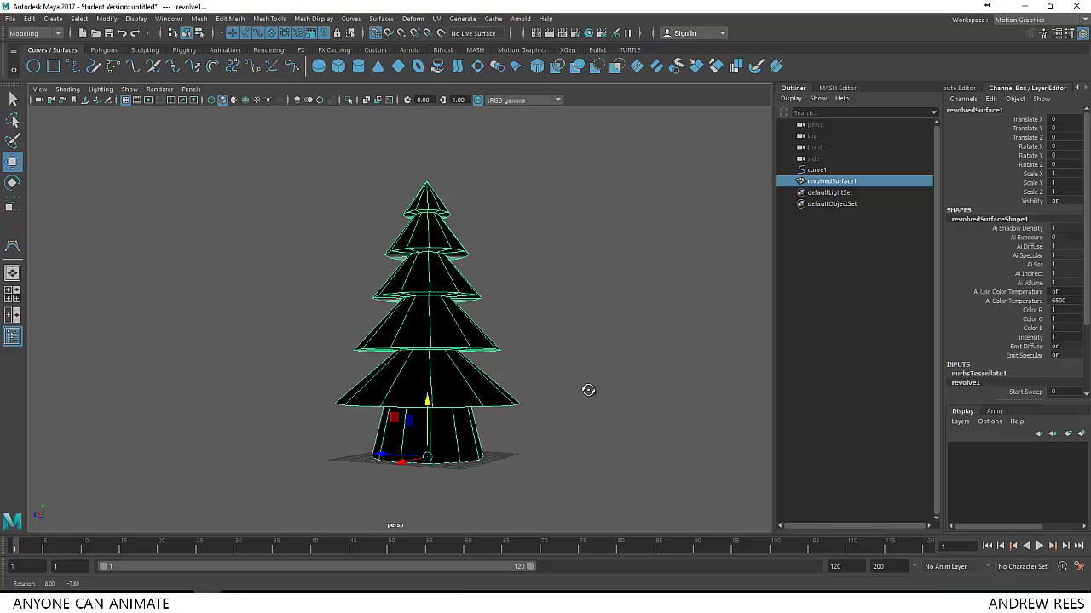
{"action": "left_click_drag", "start_coordinate": [588, 389], "coordinate": [460, 395], "text": "alt"}
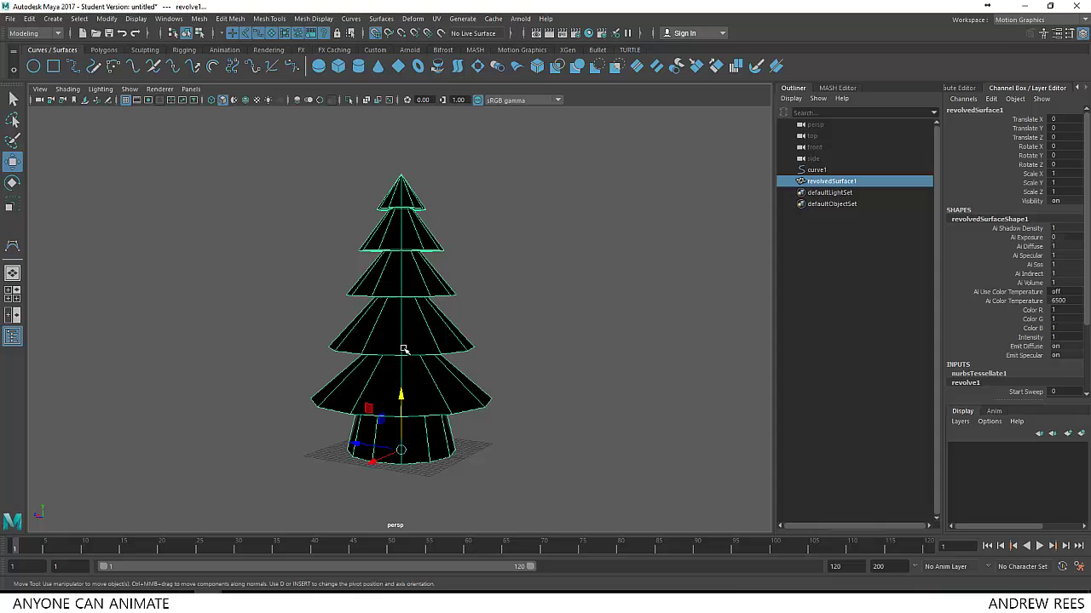
- Show four views, set the side view to wireframe, and select the profile curve1
{"action": "key", "text": "space"}
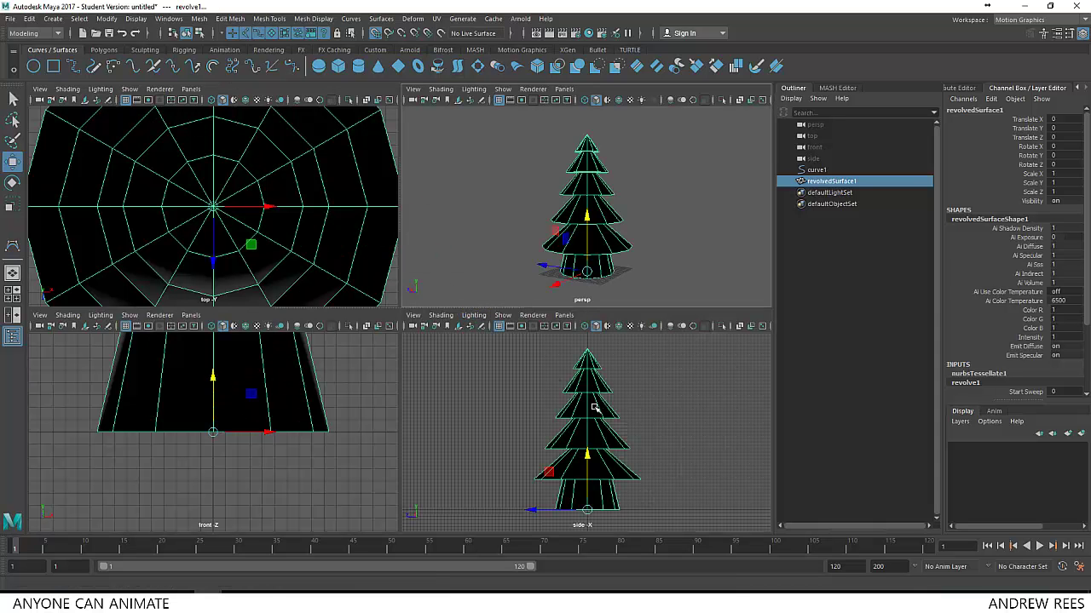
{"action": "middle_click_drag", "start_coordinate": [645, 461], "coordinate": [616, 446], "text": "alt"}
{"action": "scroll", "coordinate": [628, 454], "scroll_direction": "down", "scroll_amount": 2}
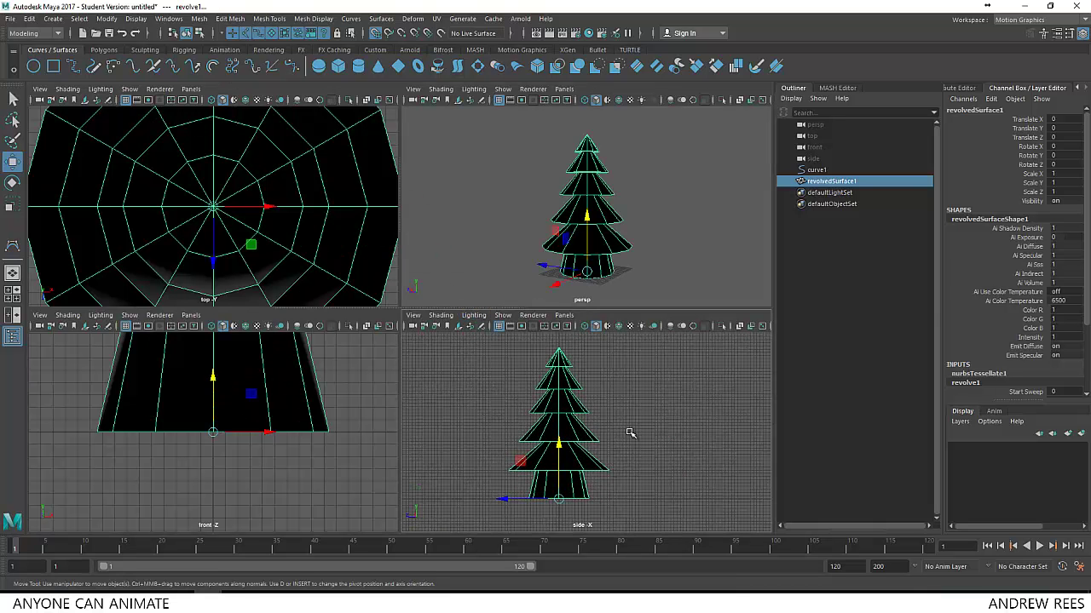
{"action": "key", "text": "4"}
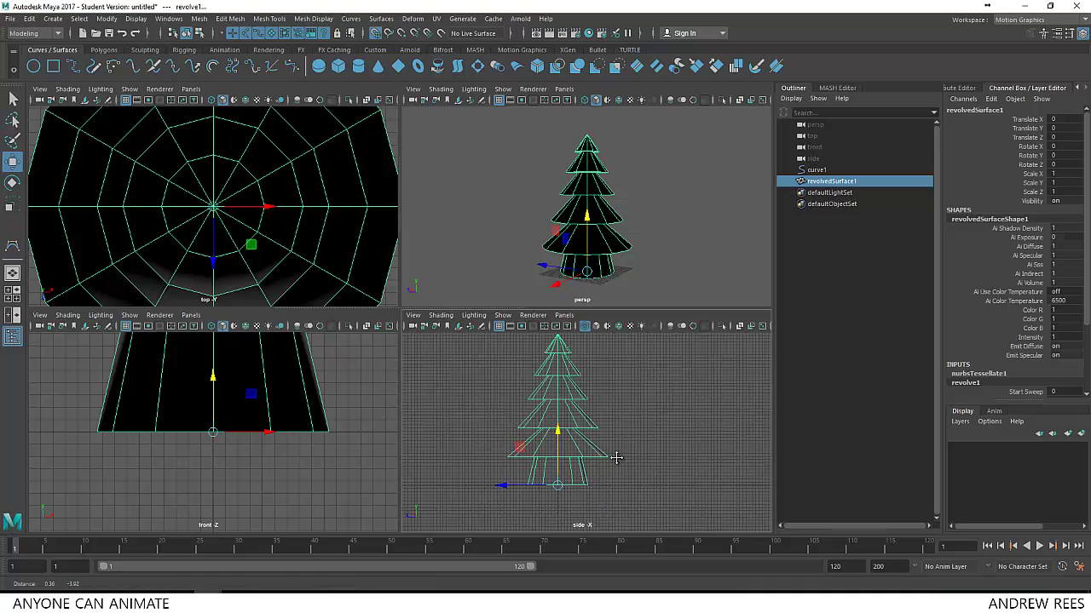
{"action": "middle_click_drag", "start_coordinate": [616, 455], "coordinate": [618, 458], "text": "alt"}
{"action": "left_click", "coordinate": [603, 450]}
{"action": "scroll", "coordinate": [600, 456], "scroll_direction": "up", "scroll_amount": 5}
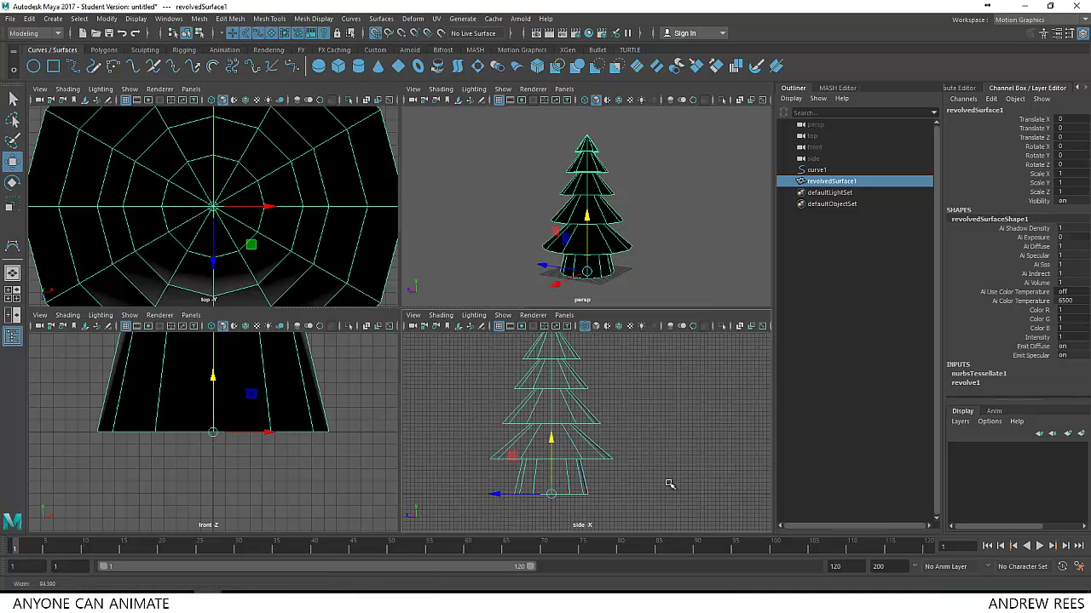
{"action": "scroll", "coordinate": [594, 469], "scroll_direction": "down", "scroll_amount": 3}
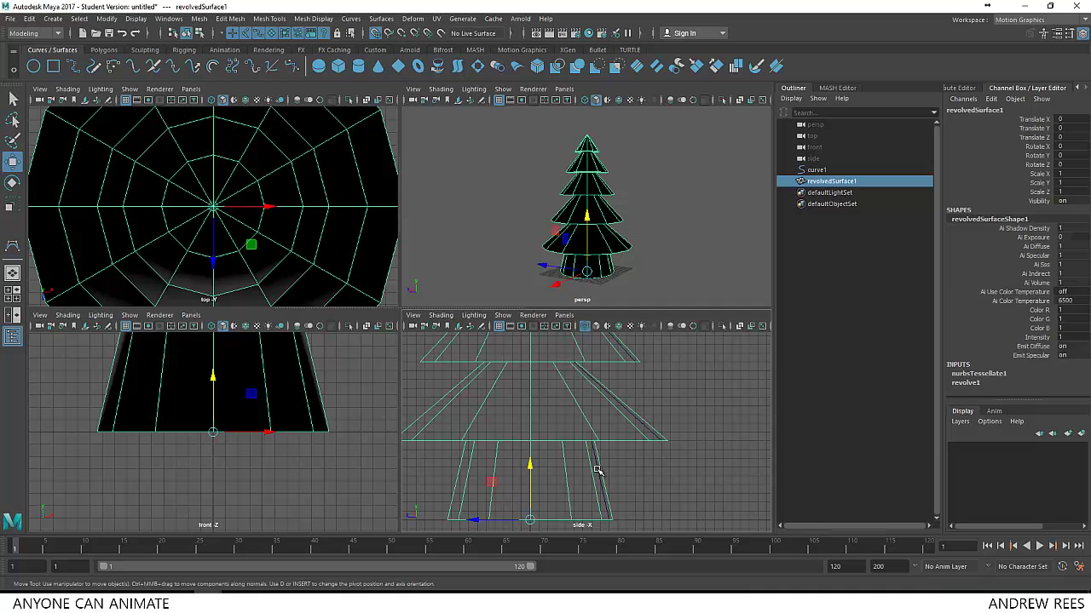
{"action": "left_click", "coordinate": [596, 470]}
{"action": "middle_click_drag", "start_coordinate": [595, 471], "coordinate": [555, 439], "text": "alt"}
{"action": "scroll", "coordinate": [555, 439], "scroll_direction": "down", "scroll_amount": 3}
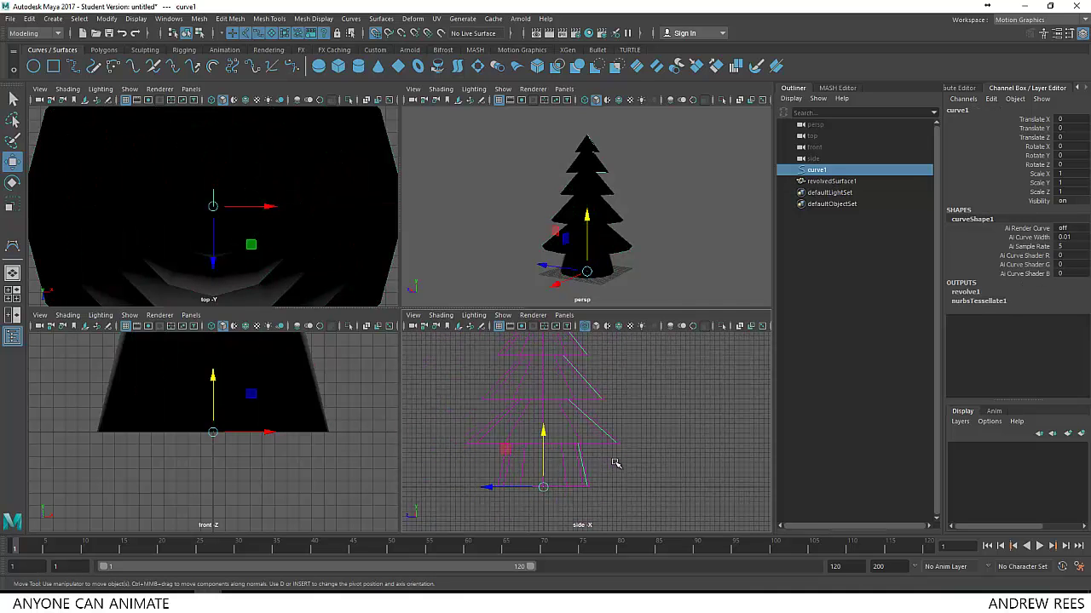
{"action": "mouse_move", "coordinate": [634, 248]}
{"action": "left_mouse_down", "text": "alt"}
{"action": "mouse_move", "coordinate": [628, 236]}
{"action": "mouse_move", "coordinate": [639, 254]}
{"action": "left_mouse_up", "text": "alt"}
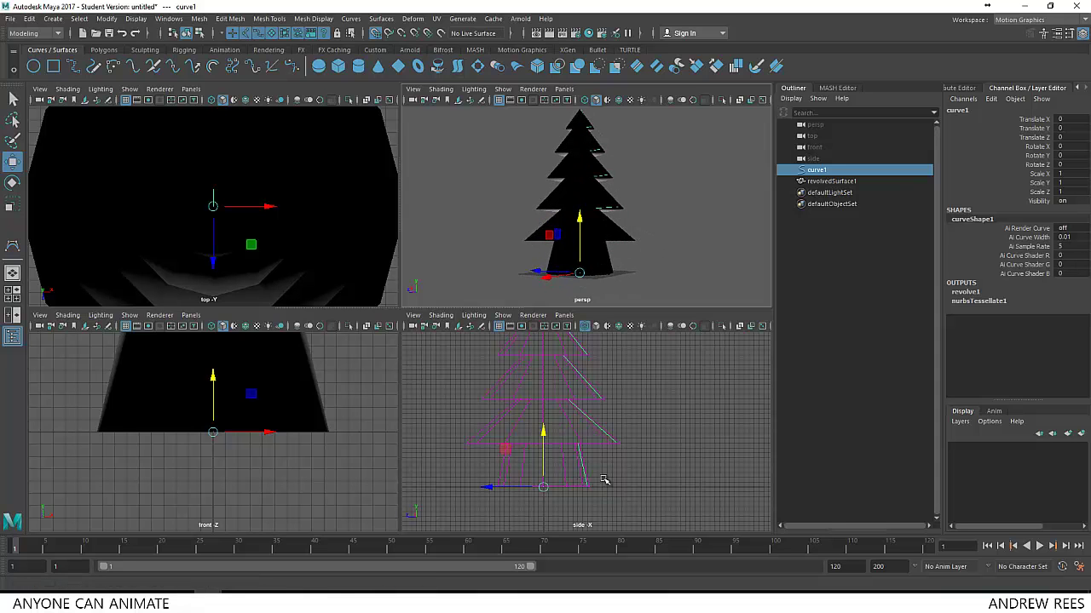
- Move curve1's two trunk-base control vertices to narrow the trunk, then maximize perspective
{"action": "right_click", "coordinate": [724, 386]}
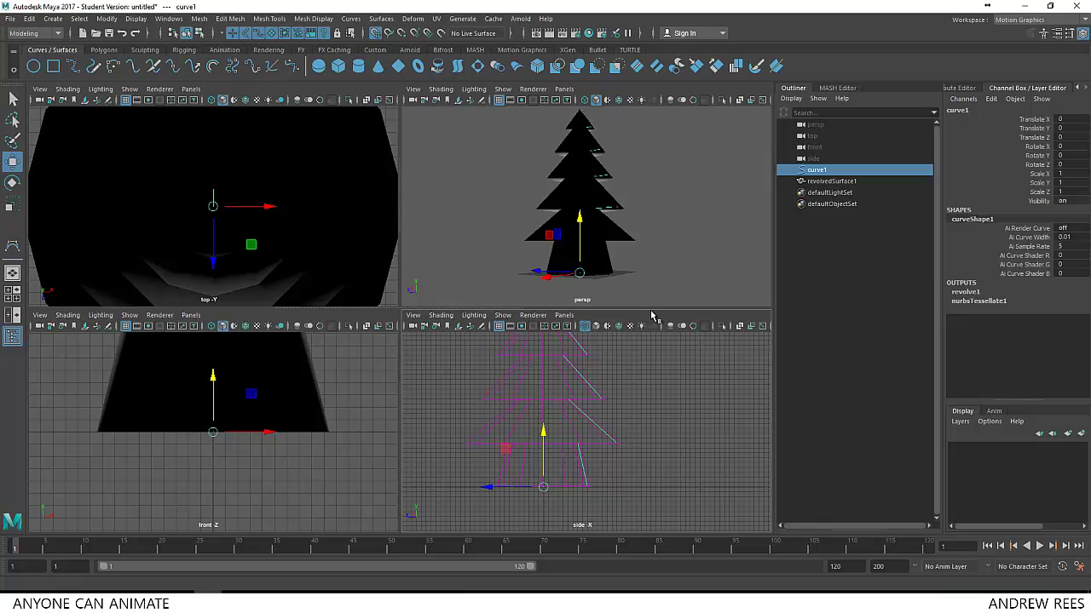
{"action": "left_click", "coordinate": [656, 309]}
{"action": "left_click_drag", "start_coordinate": [592, 498], "coordinate": [576, 441]}
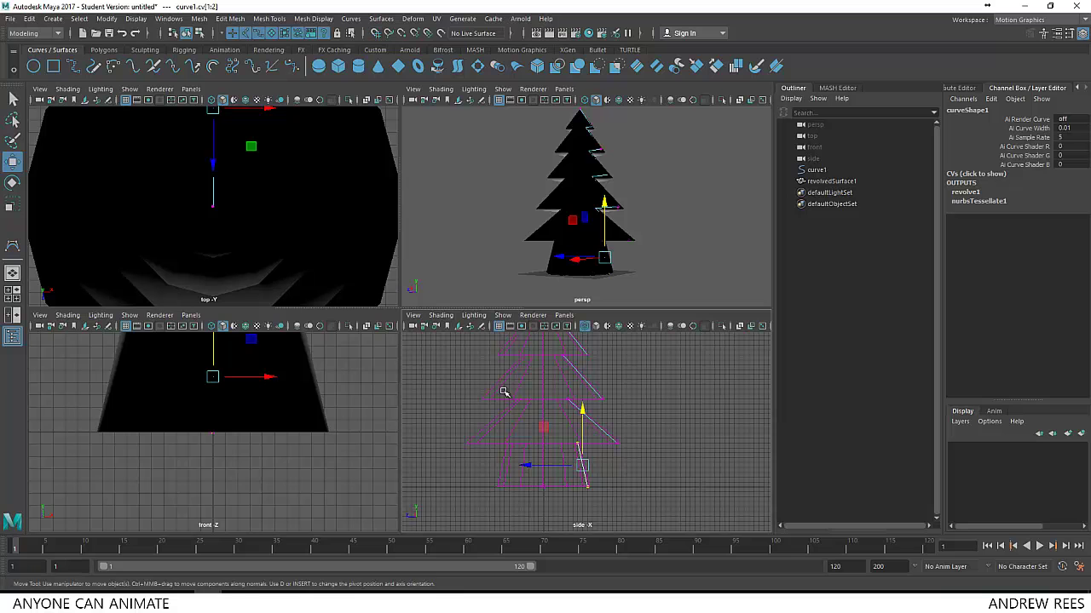
{"action": "left_click_drag", "start_coordinate": [558, 466], "coordinate": [552, 468]}
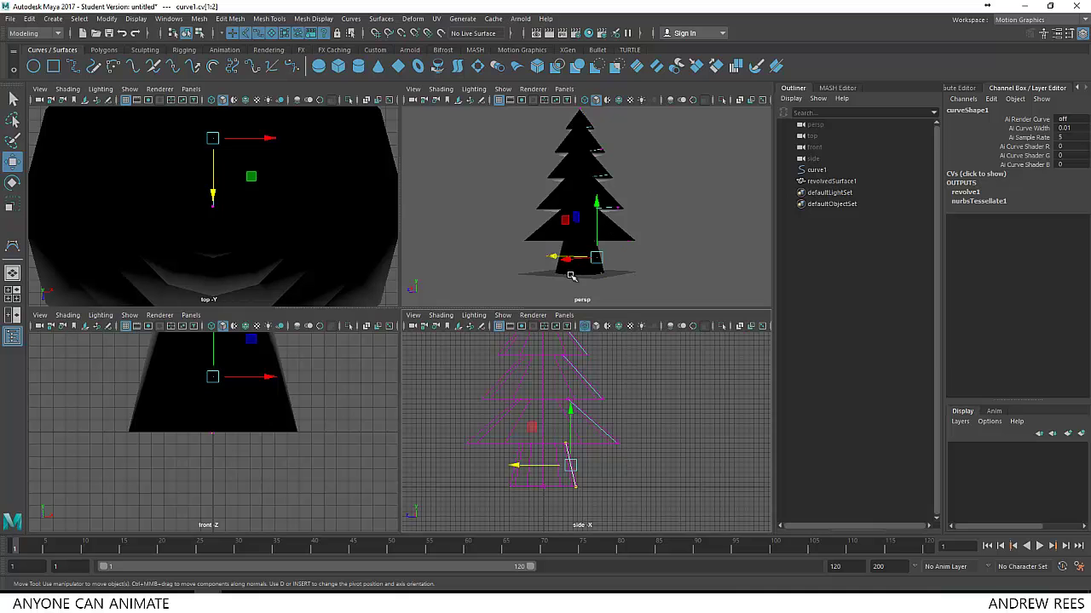
{"action": "key", "text": "space"}
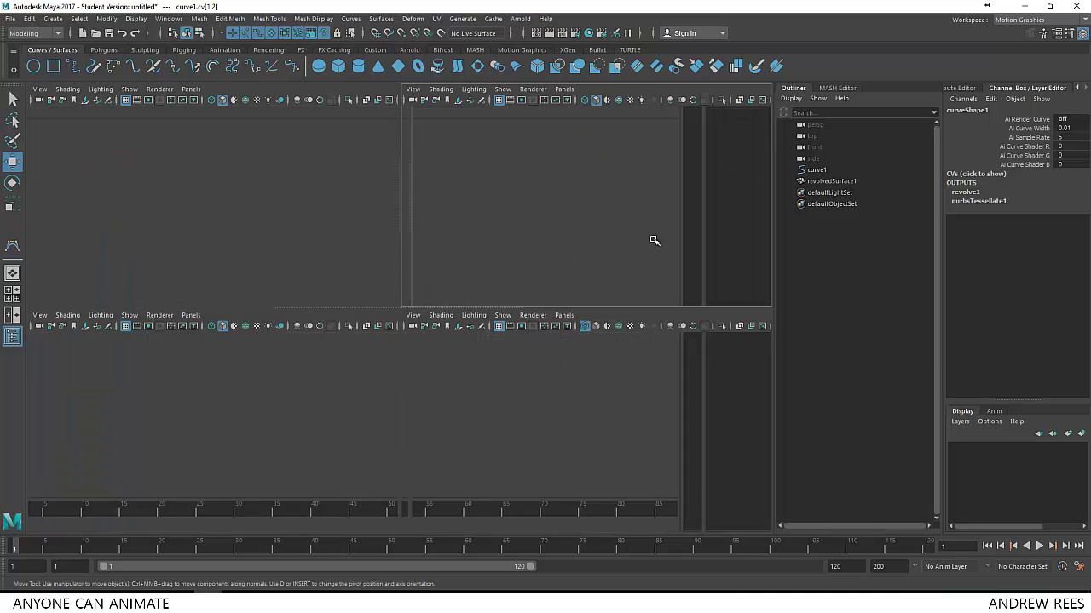
- Select the tree and reverse its normals with Mesh Display > Reverse
{"action": "left_click_drag", "start_coordinate": [505, 303], "coordinate": [490, 357], "text": "alt"}
{"action": "left_click", "coordinate": [424, 310]}
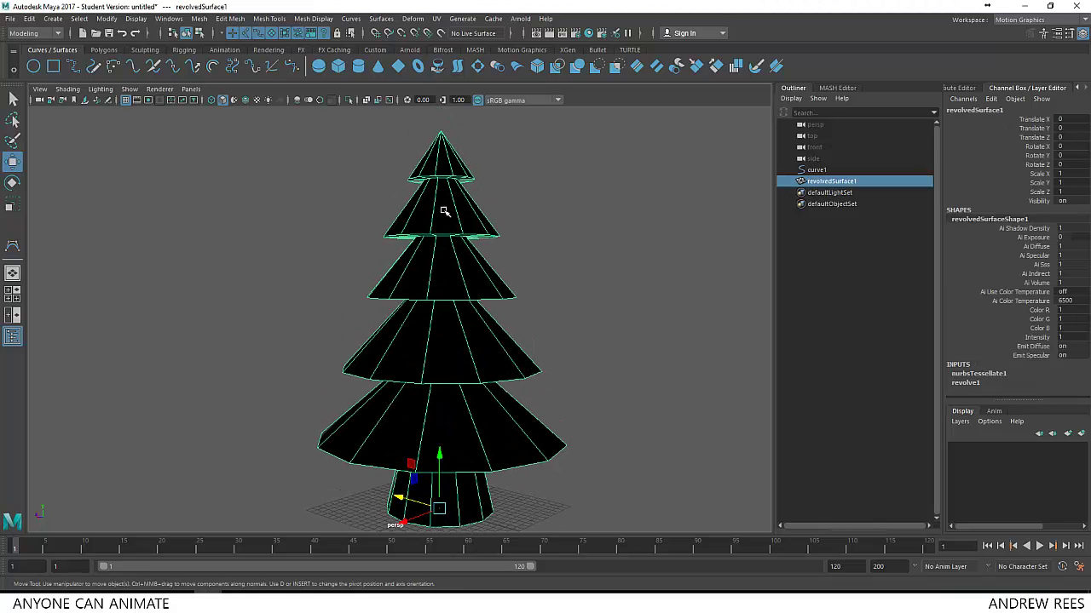
{"action": "left_click", "coordinate": [328, 312]}
{"action": "left_click", "coordinate": [412, 293]}
{"action": "left_click", "coordinate": [312, 18]}
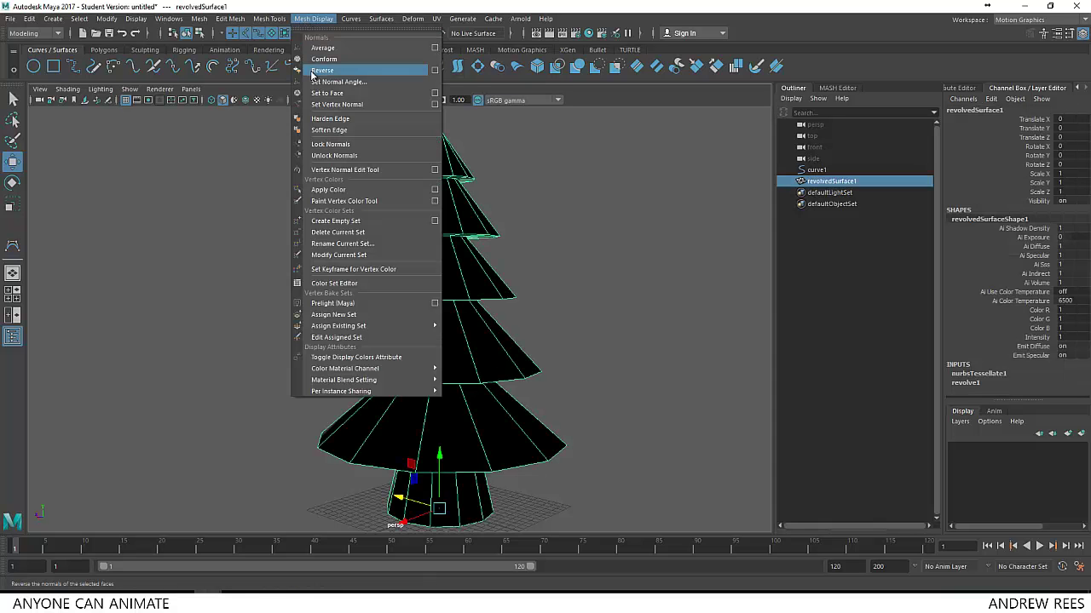
{"action": "left_click", "coordinate": [321, 71]}
- Deselect, orbit the camera around the grey-shaded tree, and reselect it
{"action": "left_click", "coordinate": [570, 258]}
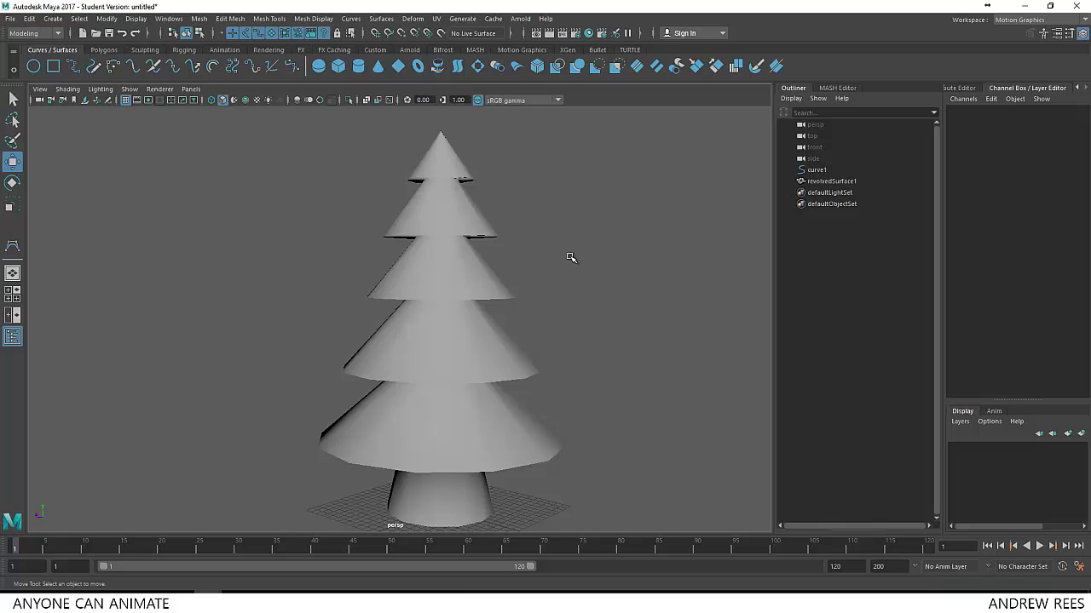
{"action": "scroll", "coordinate": [619, 337], "scroll_direction": "down", "scroll_amount": 5}
{"action": "left_click_drag", "start_coordinate": [408, 335], "coordinate": [426, 358], "text": "alt"}
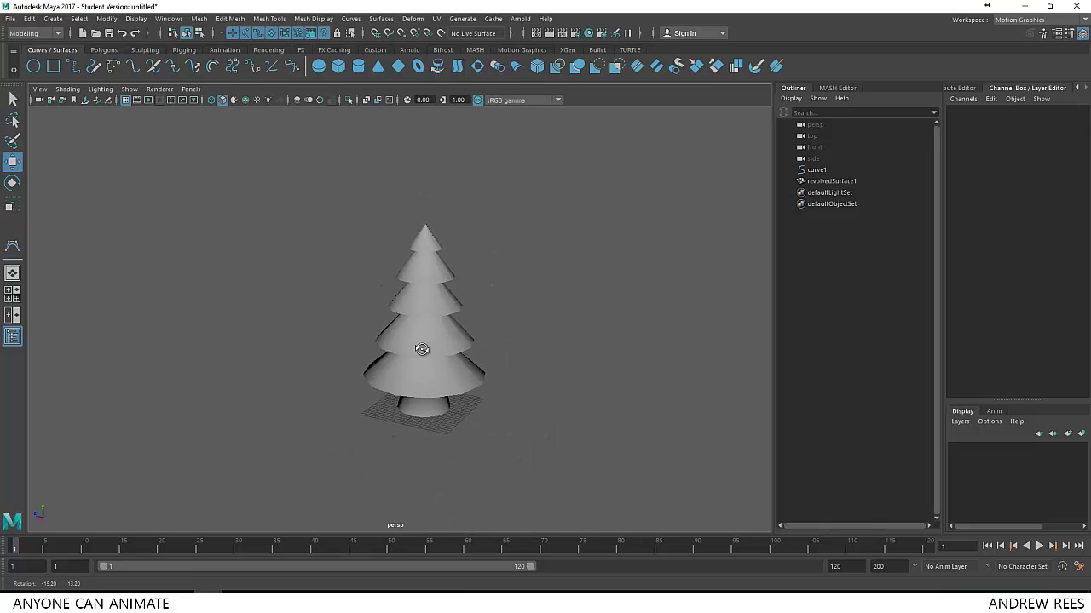
{"action": "right_click_drag", "start_coordinate": [426, 358], "coordinate": [515, 399], "text": "alt"}
{"action": "left_click_drag", "start_coordinate": [515, 399], "coordinate": [494, 390], "text": "alt"}
{"action": "left_click", "coordinate": [486, 392]}
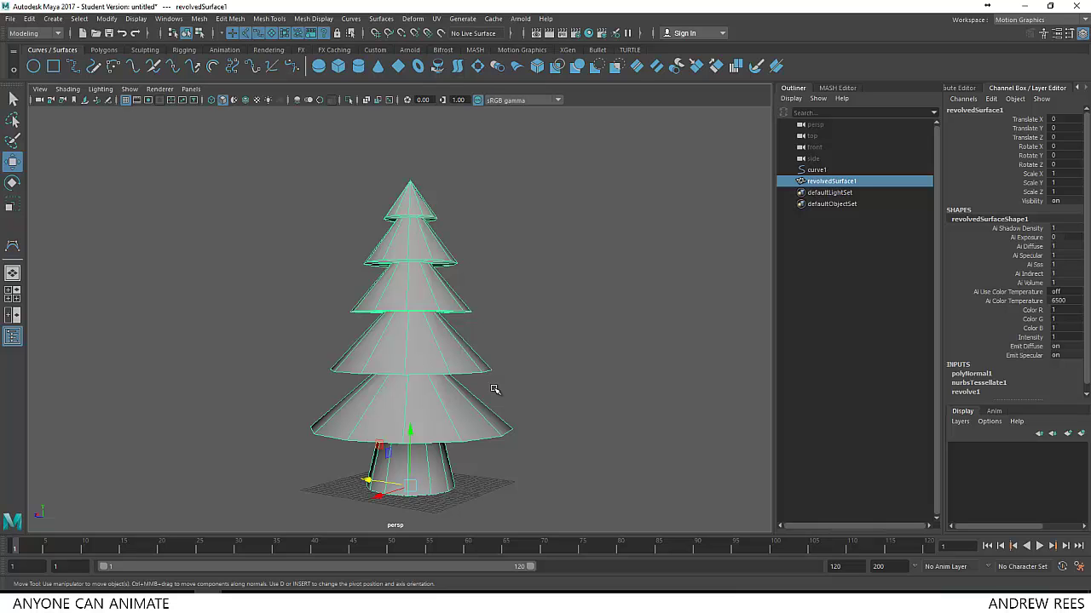
- Open the tree's Material Attributes, pick lambert2 in the Attribute Editor, and rename it Tree
{"action": "left_click_drag", "start_coordinate": [503, 384], "coordinate": [497, 319], "text": "alt"}
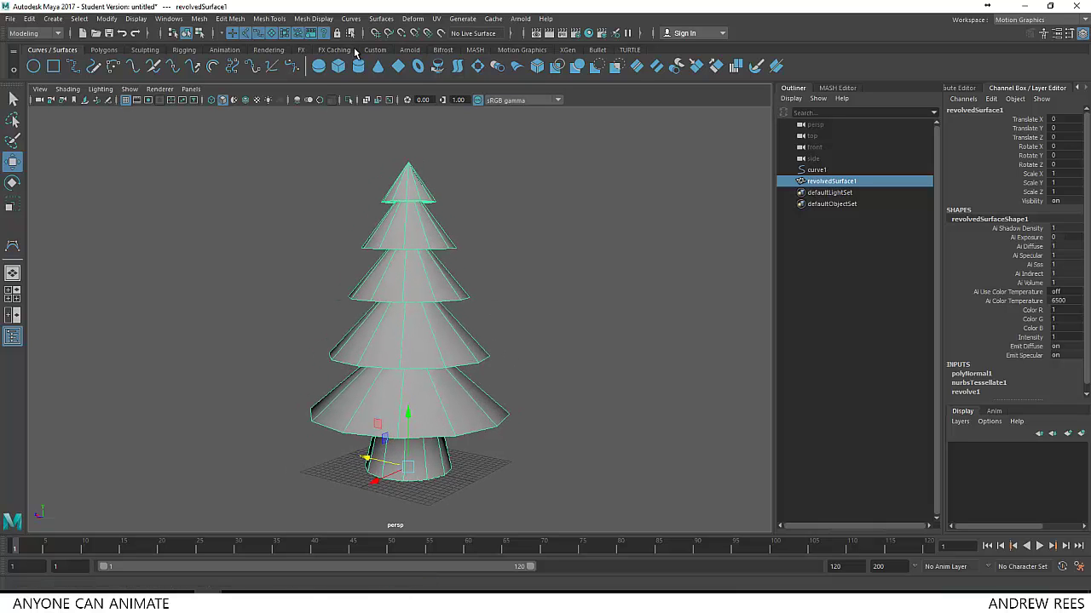
{"action": "right_click_drag", "start_coordinate": [400, 223], "coordinate": [487, 518]}
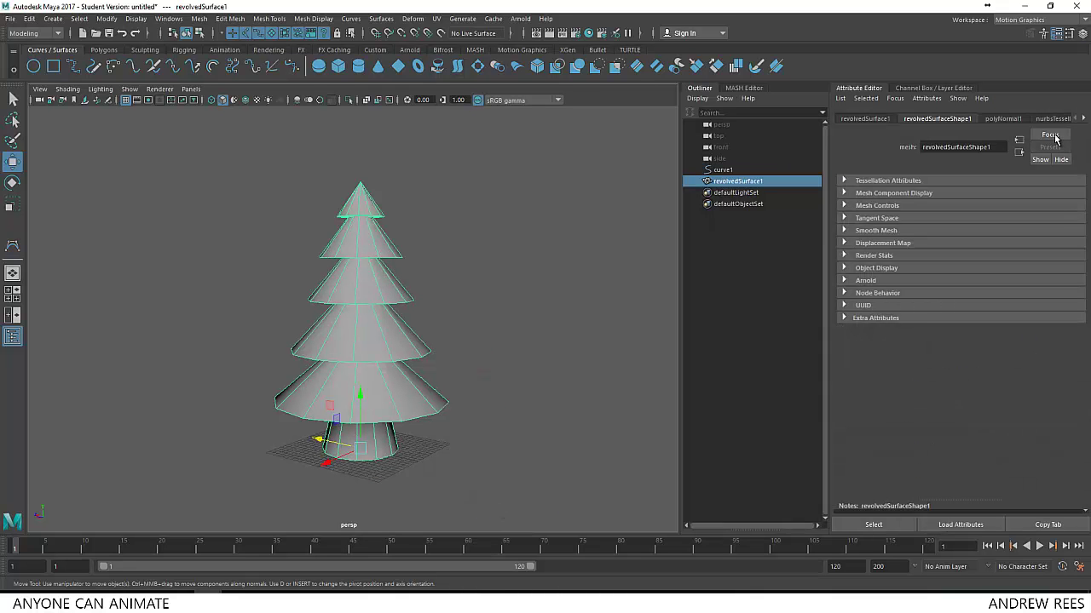
{"action": "left_click", "coordinate": [1078, 121]}
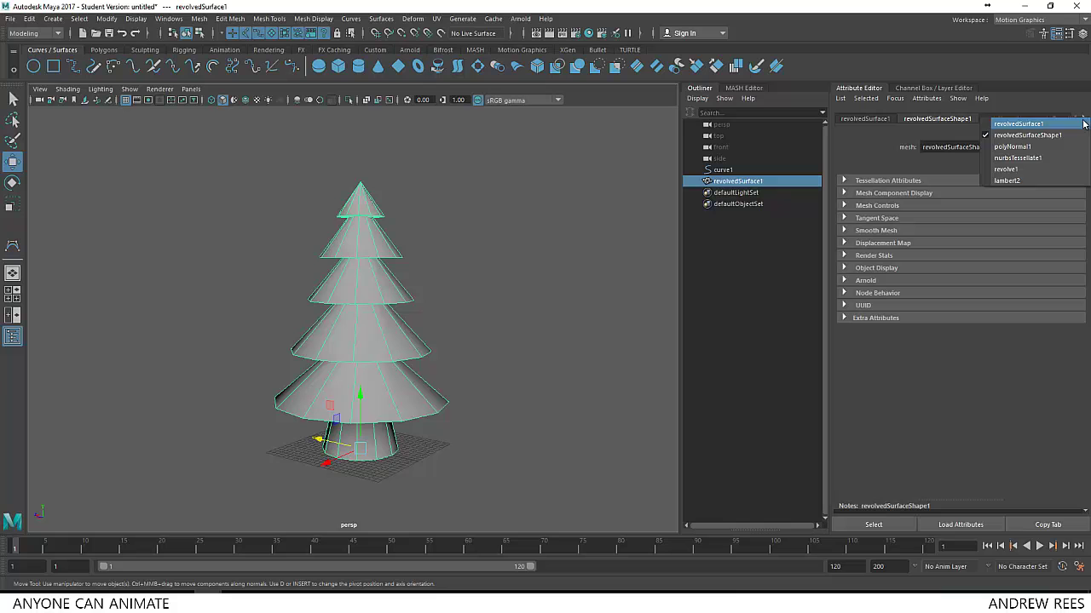
{"action": "left_click", "coordinate": [1007, 181]}
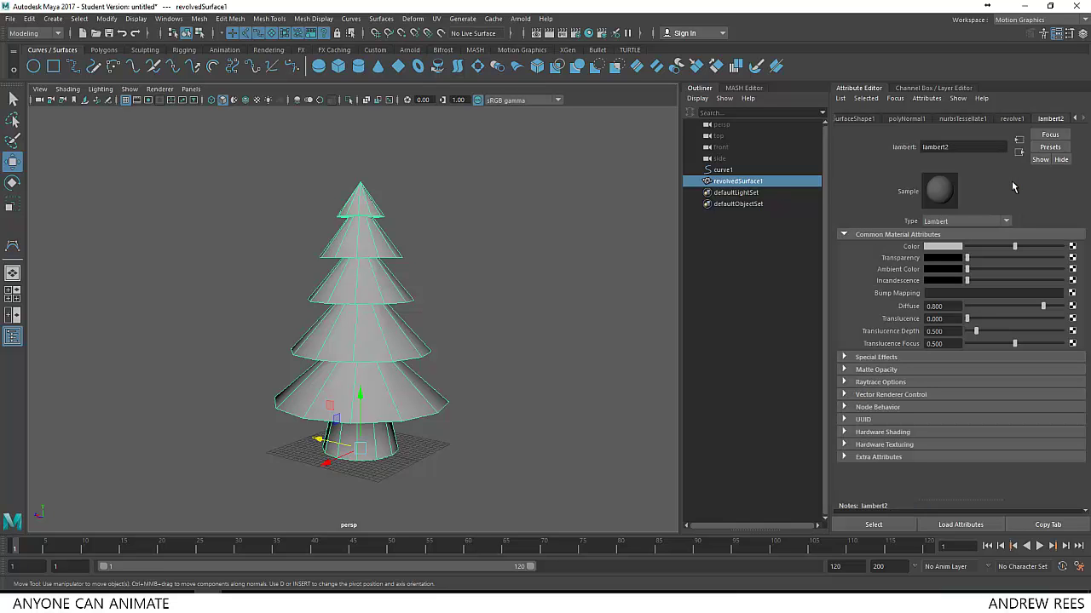
{"action": "left_click", "coordinate": [946, 150]}
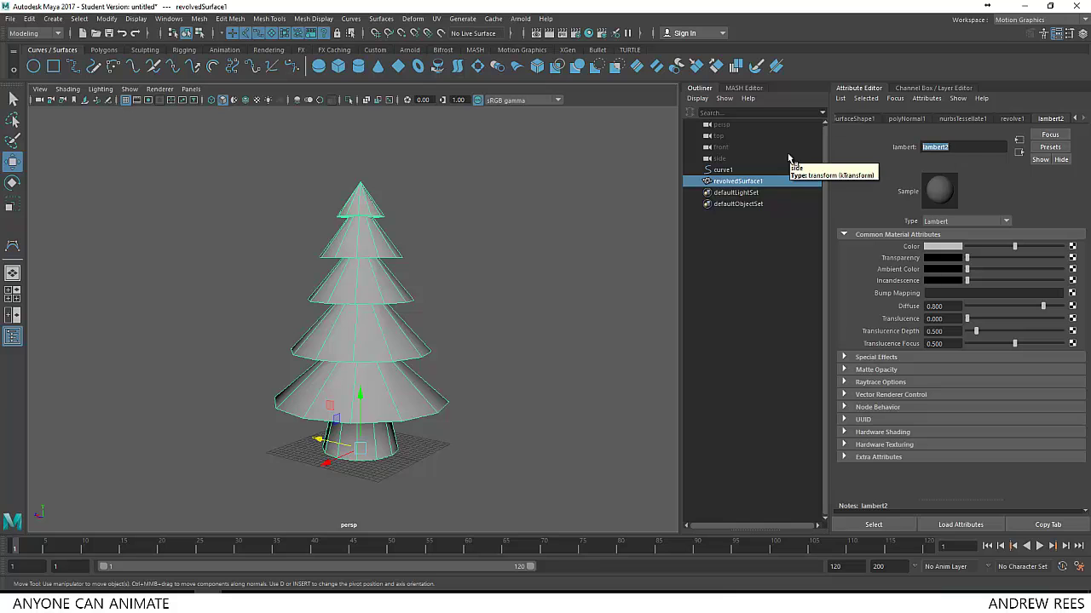
{"action": "type", "text": "Tree"}
{"action": "key", "text": "Return"}
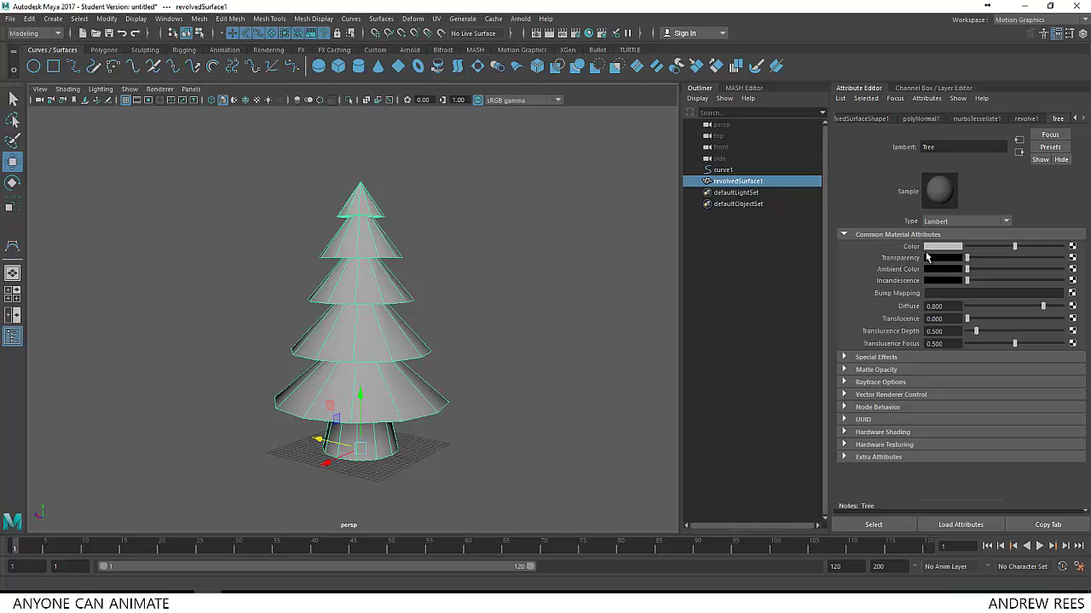
- Connect a Ramp to the Tree material's Color, from bright green (V 1) to dark green
{"action": "left_click", "coordinate": [1073, 247]}
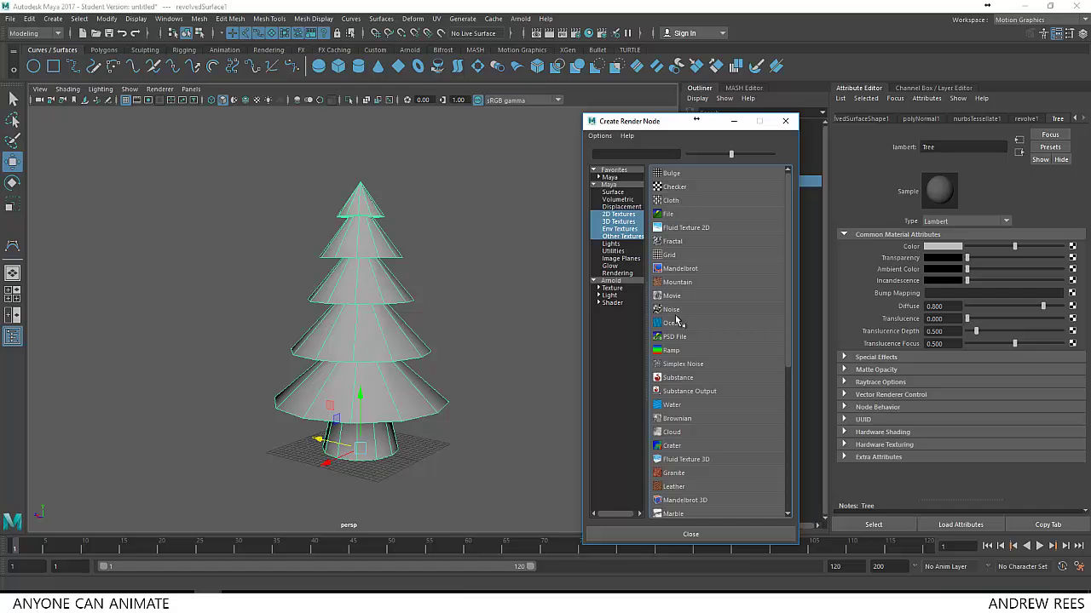
{"action": "left_click", "coordinate": [672, 350]}
{"action": "left_click_drag", "start_coordinate": [511, 355], "coordinate": [403, 387], "text": "alt"}
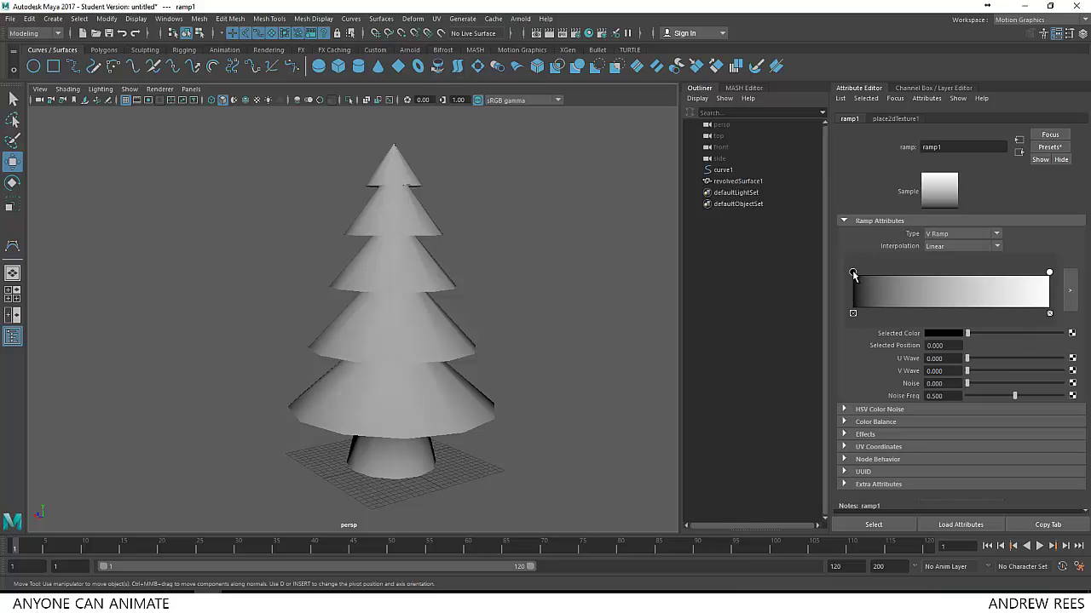
{"action": "left_click", "coordinate": [956, 333]}
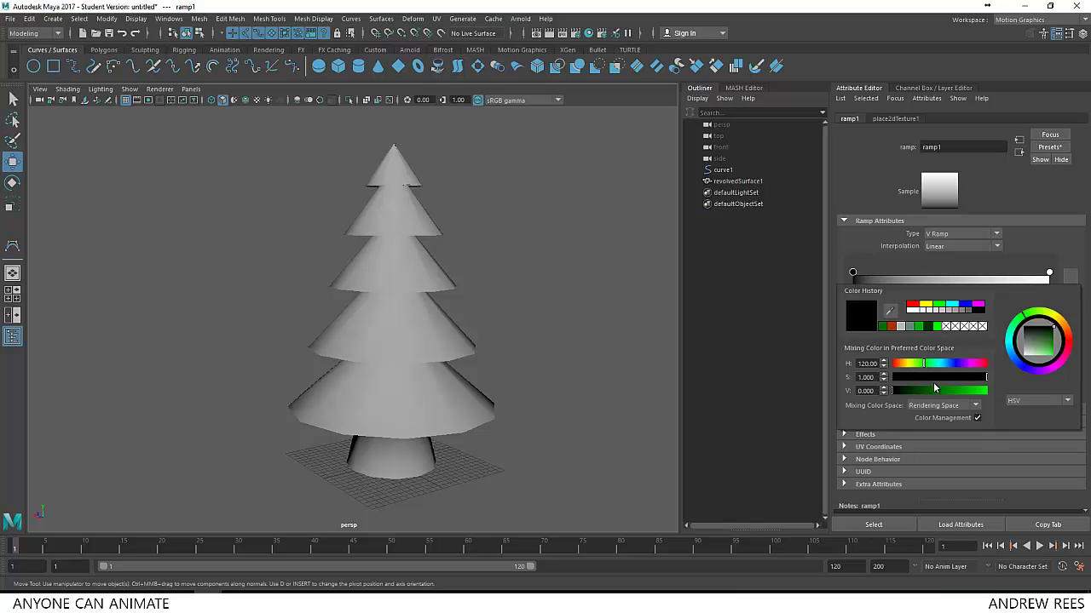
{"action": "left_click", "coordinate": [984, 393]}
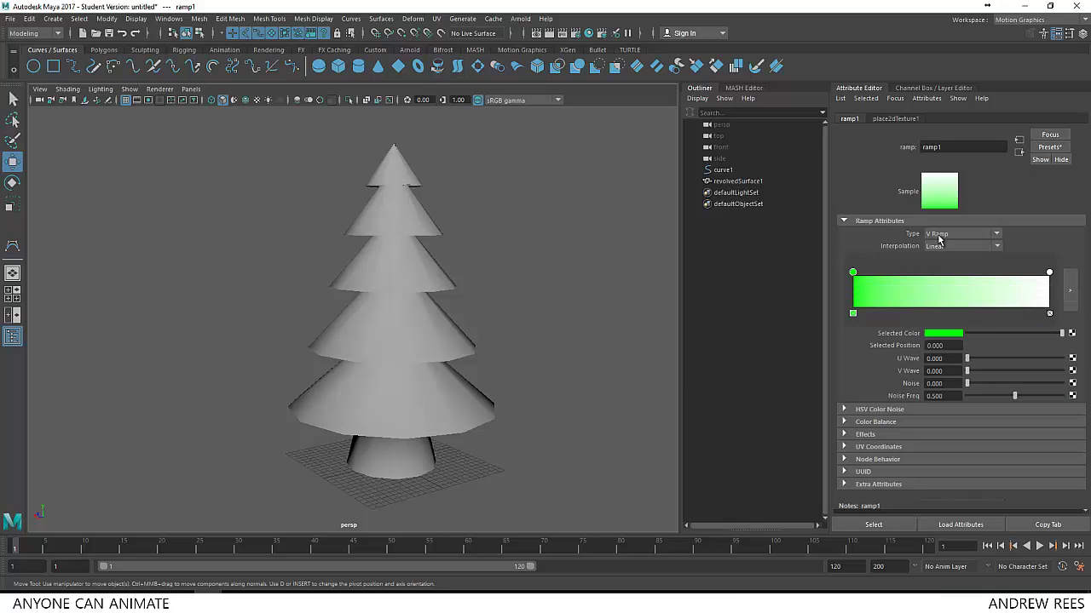
{"action": "left_click", "coordinate": [1049, 273]}
{"action": "left_click", "coordinate": [947, 334]}
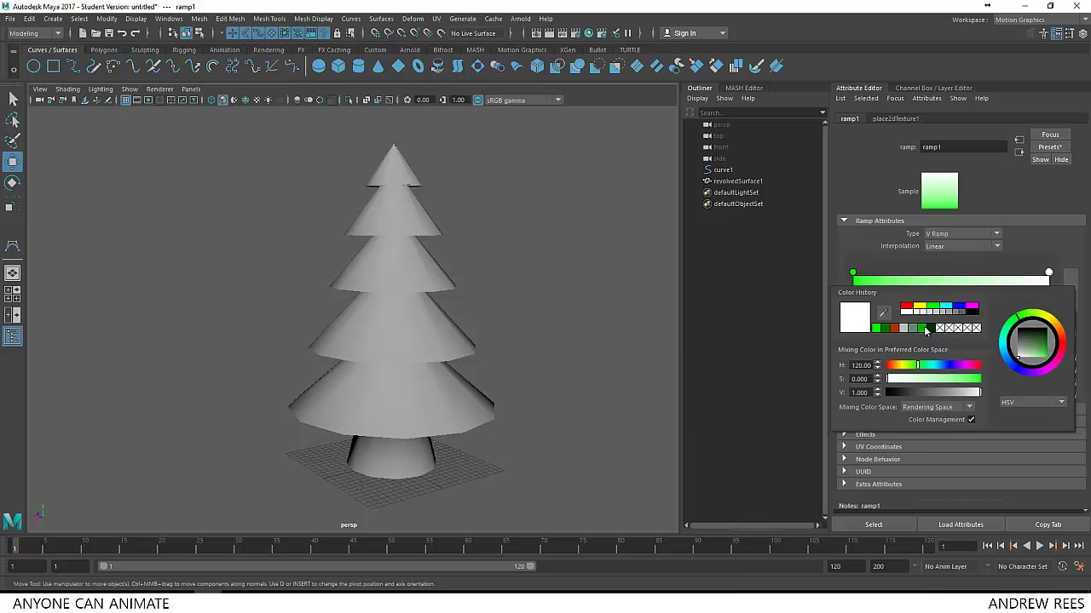
{"action": "left_click", "coordinate": [932, 327]}
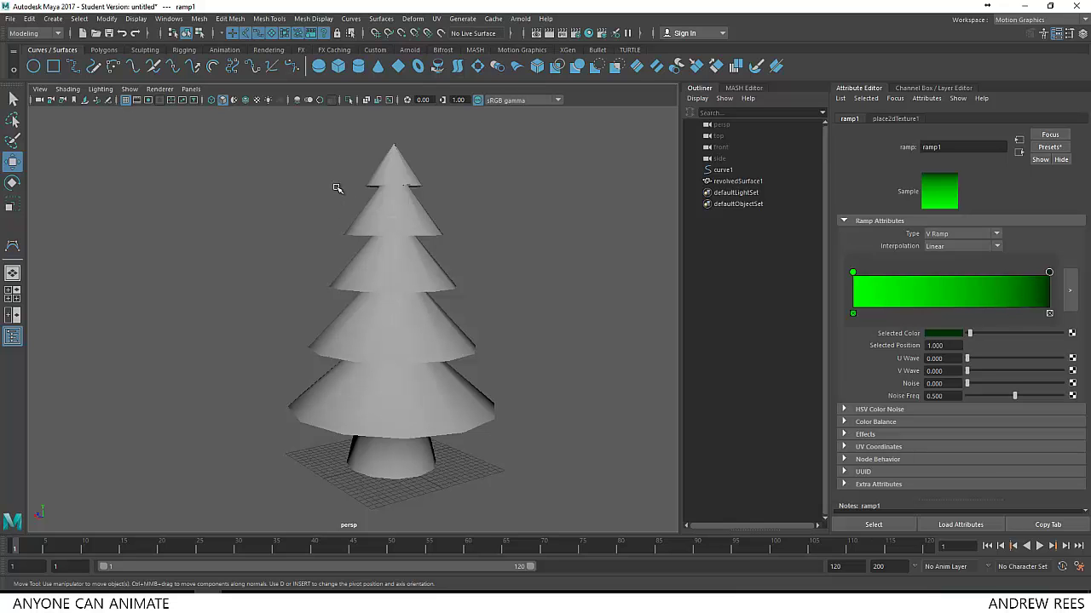
- Select the tree and switch to textured display (6) to see its green ramp shading
{"action": "left_click", "coordinate": [413, 326]}
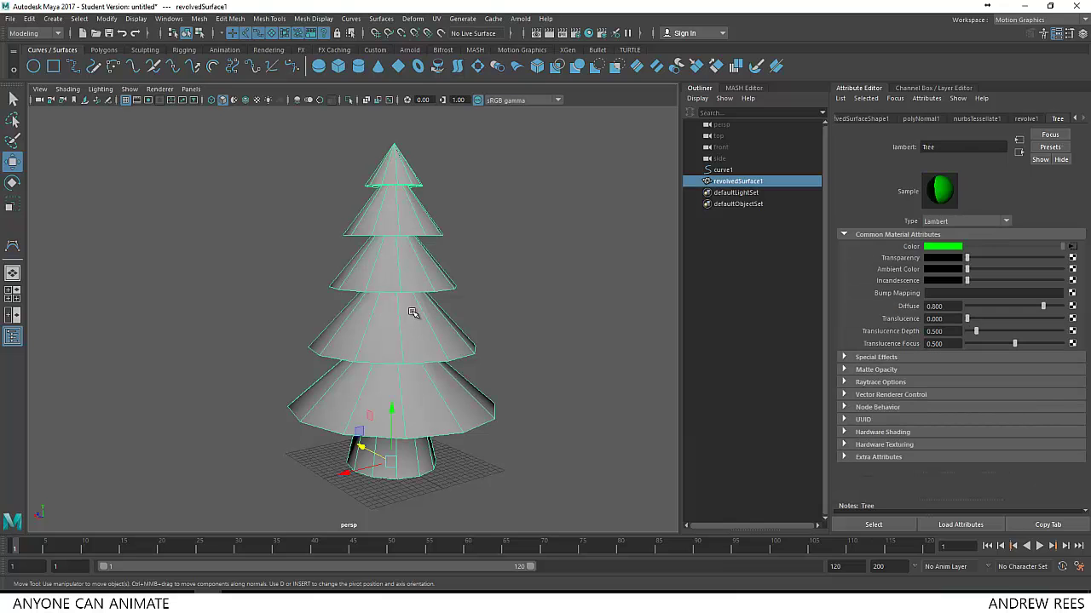
{"action": "key", "text": "6"}
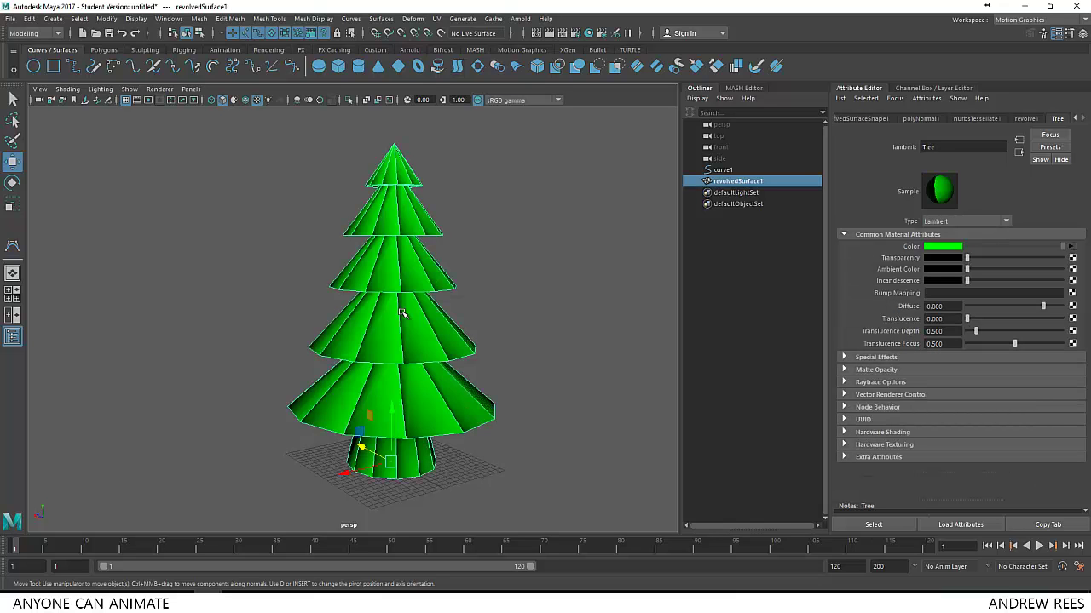
{"action": "mouse_move", "coordinate": [470, 425]}
{"action": "left_mouse_down", "text": "alt"}
{"action": "mouse_move", "coordinate": [520, 462]}
{"action": "mouse_move", "coordinate": [511, 477]}
{"action": "mouse_move", "coordinate": [503, 375]}
{"action": "mouse_move", "coordinate": [486, 426]}
{"action": "mouse_move", "coordinate": [431, 439]}
{"action": "left_mouse_up", "text": "alt"}
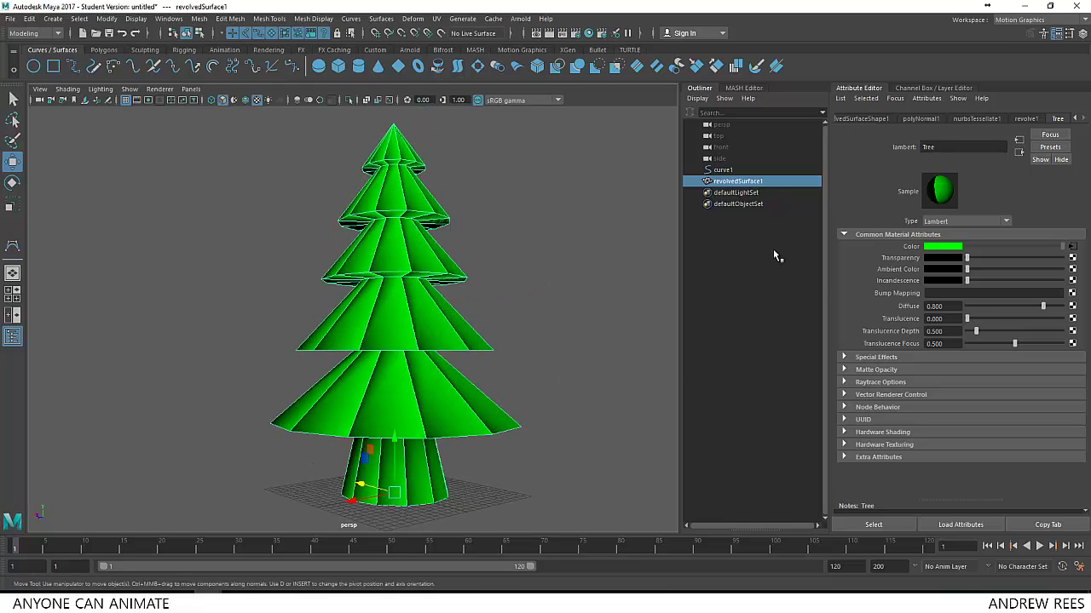
{"action": "left_click_drag", "start_coordinate": [572, 314], "coordinate": [446, 409], "text": "alt"}
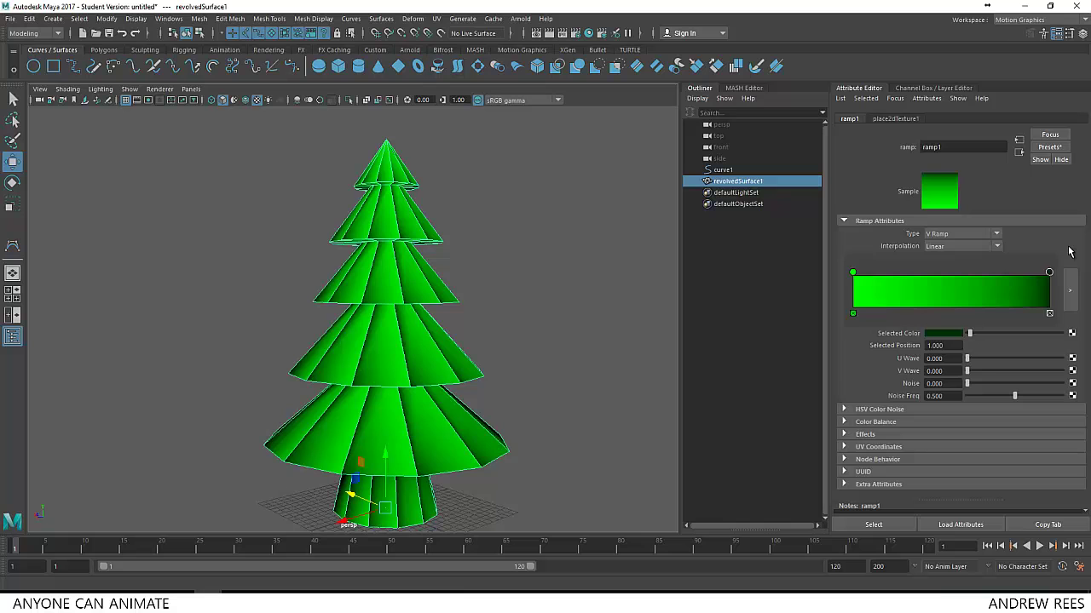
- Make ramp1 a U Ramp with Smooth interpolation and the dark green stop at 0.763
{"action": "left_click", "coordinate": [975, 235]}
{"action": "left_click", "coordinate": [963, 256]}
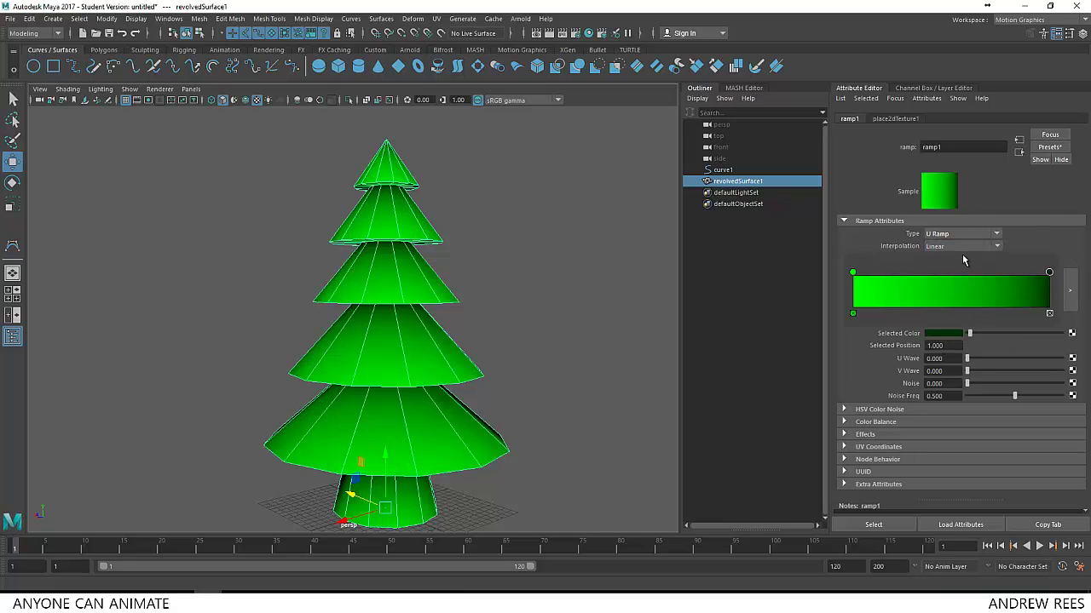
{"action": "left_click_drag", "start_coordinate": [577, 423], "coordinate": [405, 376], "text": "alt"}
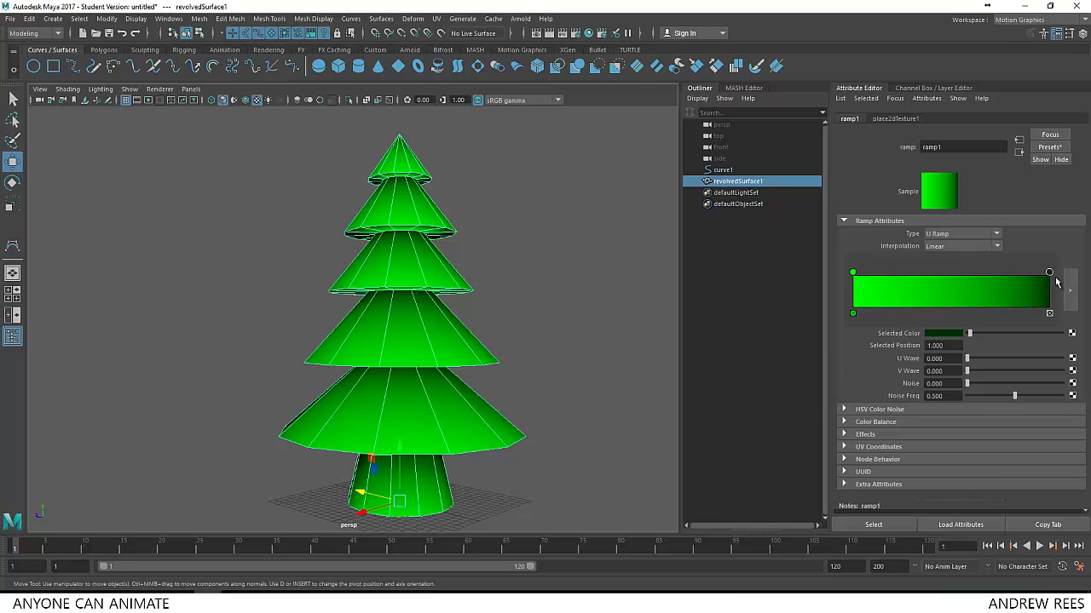
{"action": "mouse_move", "coordinate": [1048, 274]}
{"action": "left_mouse_down"}
{"action": "mouse_move", "coordinate": [988, 281]}
{"action": "mouse_move", "coordinate": [1012, 283]}
{"action": "mouse_move", "coordinate": [991, 293]}
{"action": "left_mouse_up"}
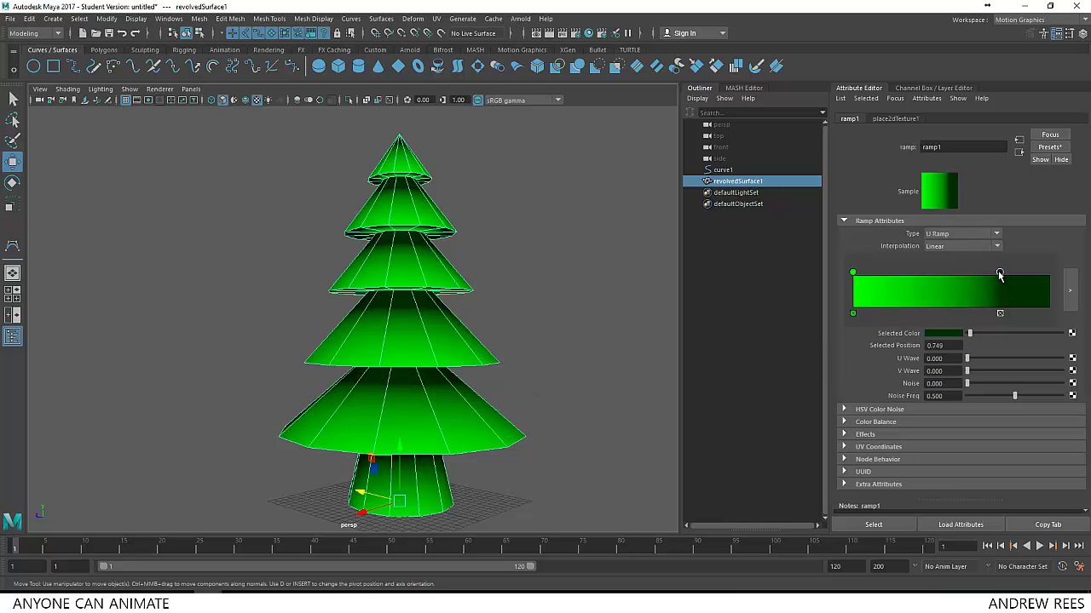
{"action": "left_click_drag", "start_coordinate": [1000, 274], "coordinate": [1003, 276]}
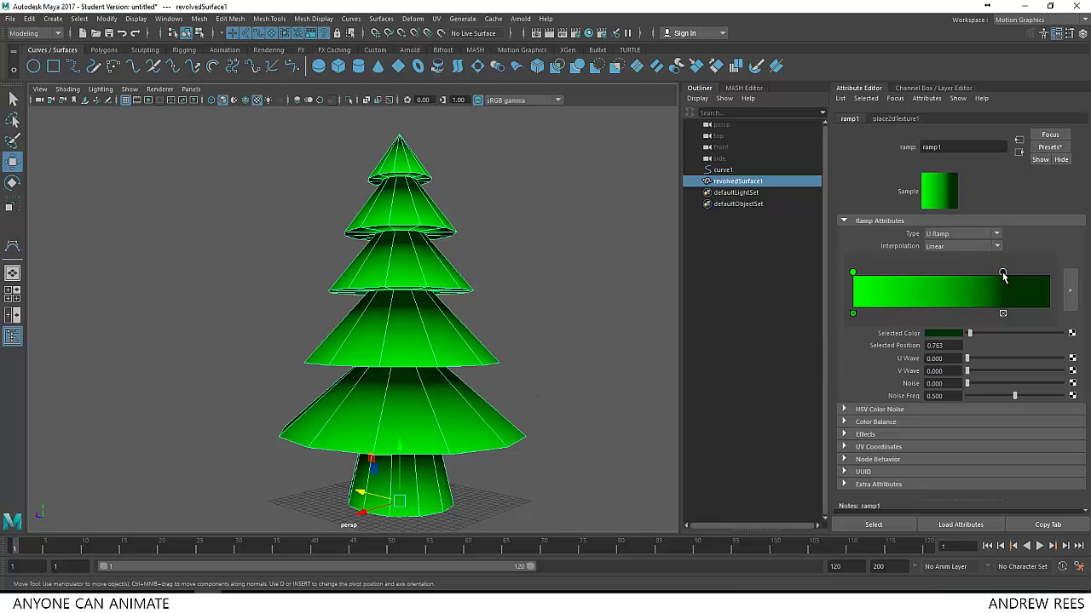
{"action": "left_click", "coordinate": [935, 247]}
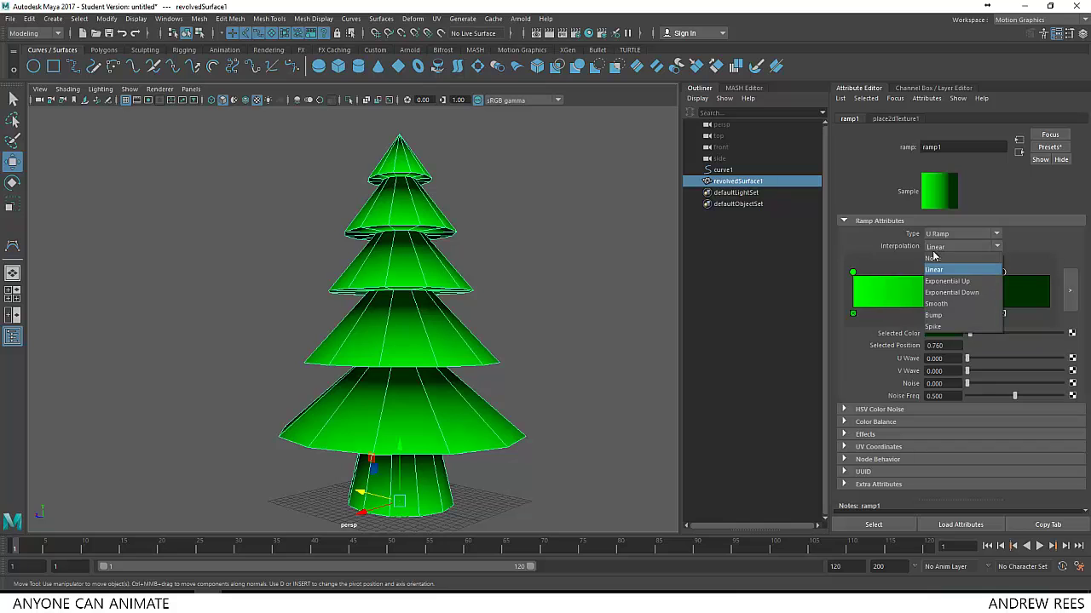
{"action": "left_click", "coordinate": [937, 304]}
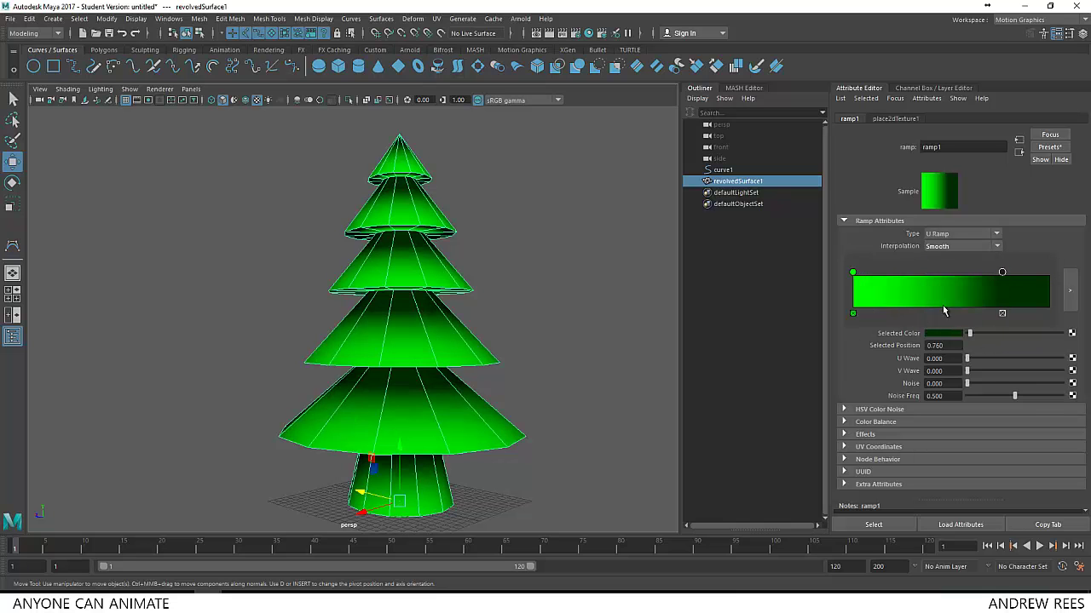
- Move the bright green stop to about 0.055 and add a slightly brighter stop at the start
{"action": "left_click_drag", "start_coordinate": [853, 274], "coordinate": [863, 275]}
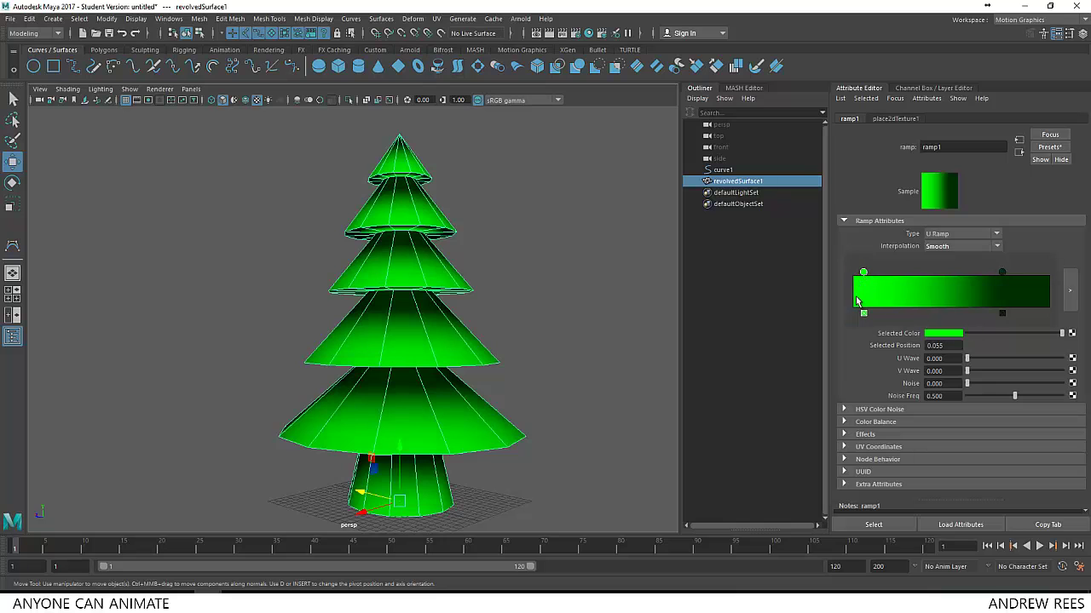
{"action": "left_click", "coordinate": [853, 305]}
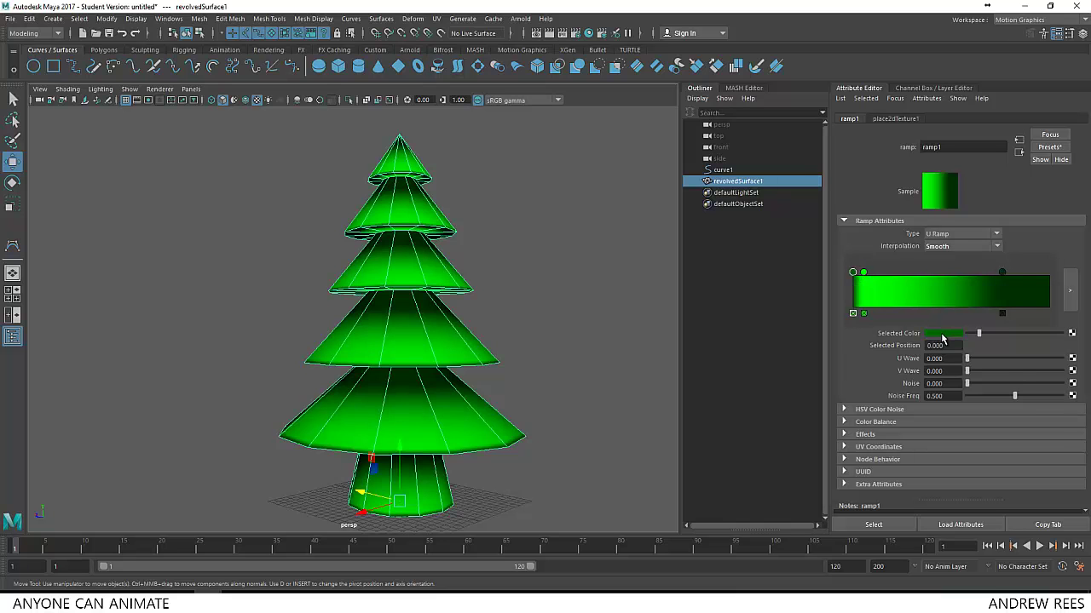
{"action": "left_click", "coordinate": [942, 334]}
{"action": "left_click_drag", "start_coordinate": [908, 398], "coordinate": [909, 392]}
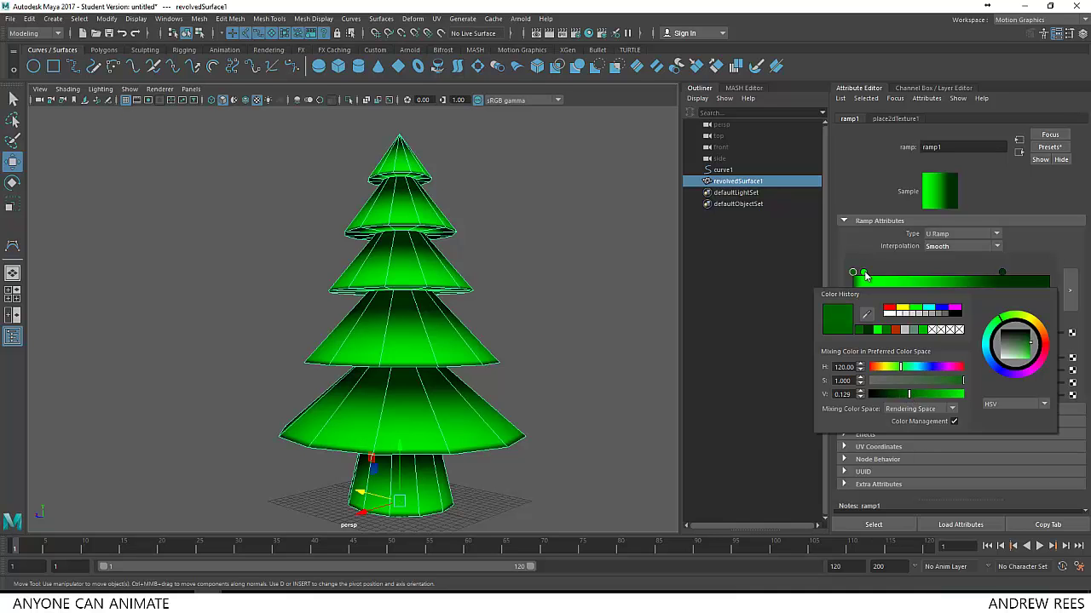
{"action": "left_click_drag", "start_coordinate": [864, 273], "coordinate": [878, 279]}
- Render the current frame to preview the green tree
{"action": "scroll", "coordinate": [348, 389], "scroll_direction": "down", "scroll_amount": 3}
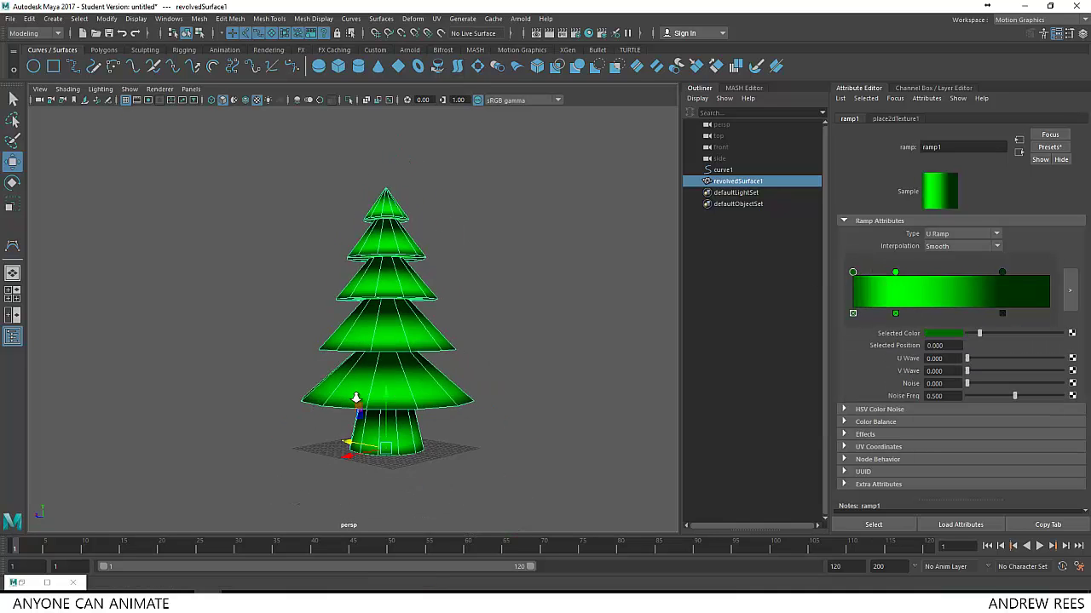
{"action": "left_click_drag", "start_coordinate": [348, 389], "coordinate": [379, 398], "text": "alt"}
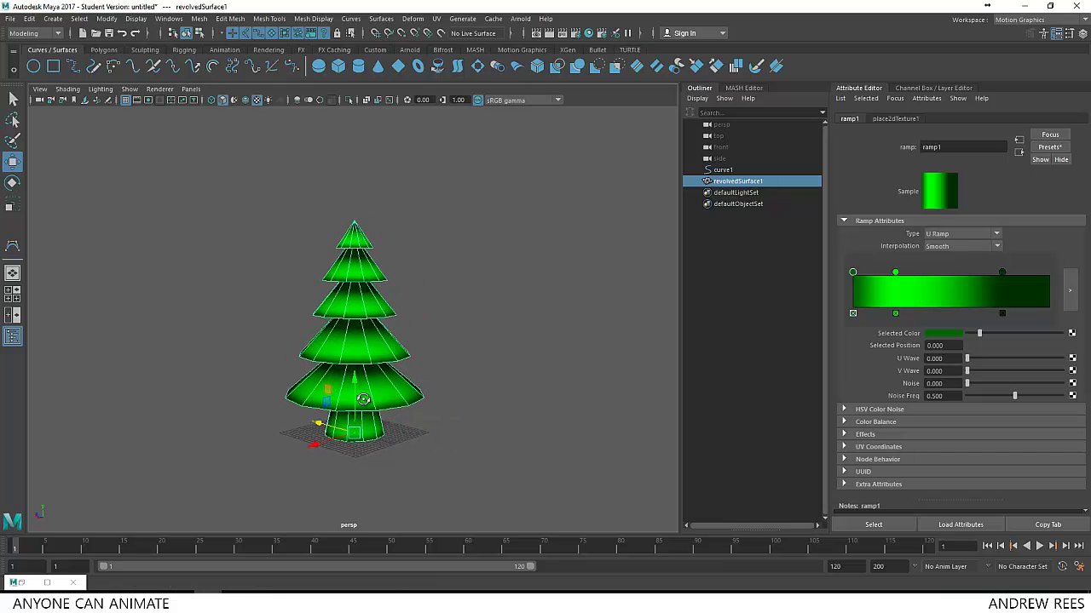
{"action": "scroll", "coordinate": [392, 393], "scroll_direction": "up", "scroll_amount": 5}
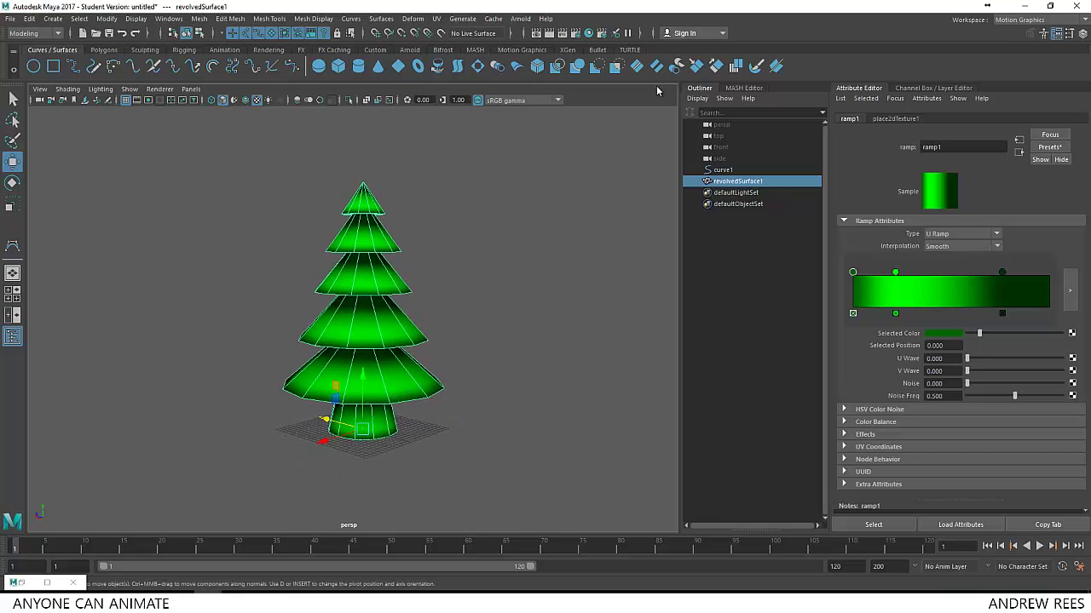
{"action": "left_click", "coordinate": [549, 34]}
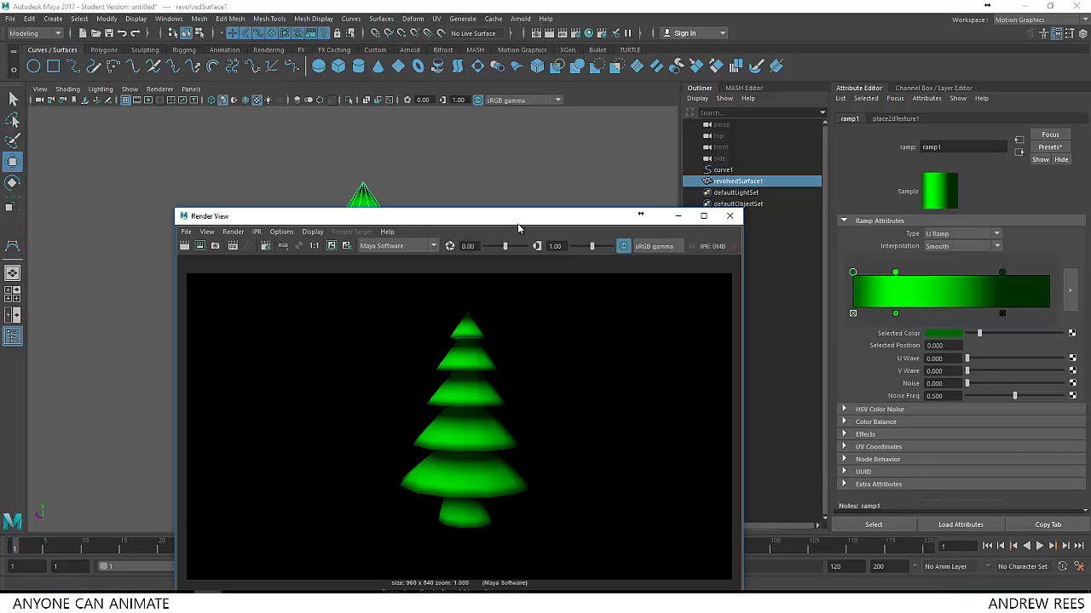
- Duplicate the tree and move the copy along X beside the original
{"action": "left_click_drag", "start_coordinate": [518, 228], "coordinate": [791, 87]}
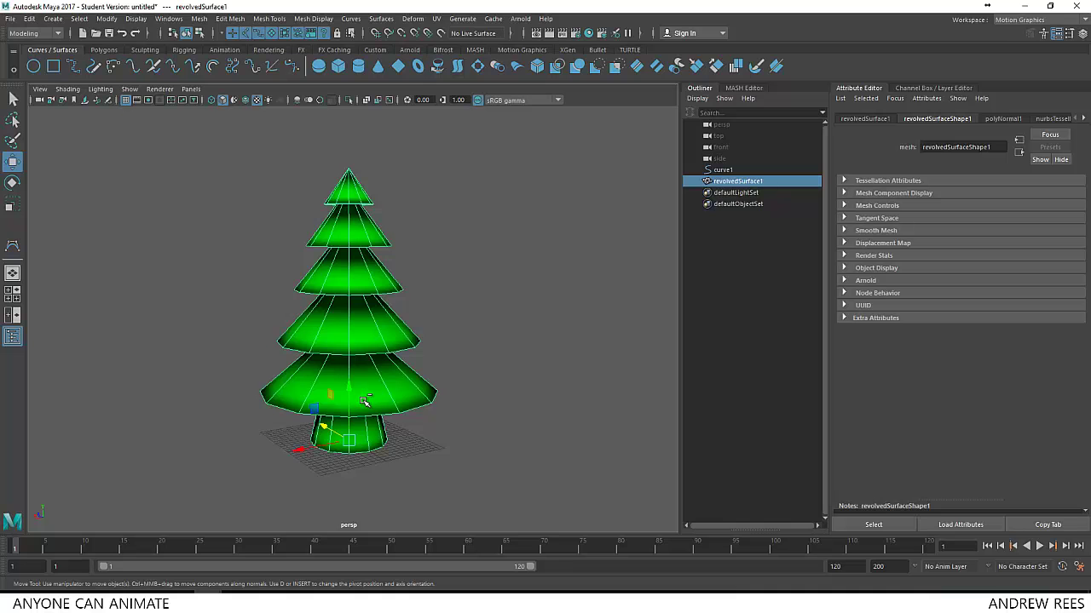
{"action": "key", "text": "ctrl+d"}
{"action": "right_click_drag", "start_coordinate": [518, 438], "coordinate": [393, 433], "text": "alt"}
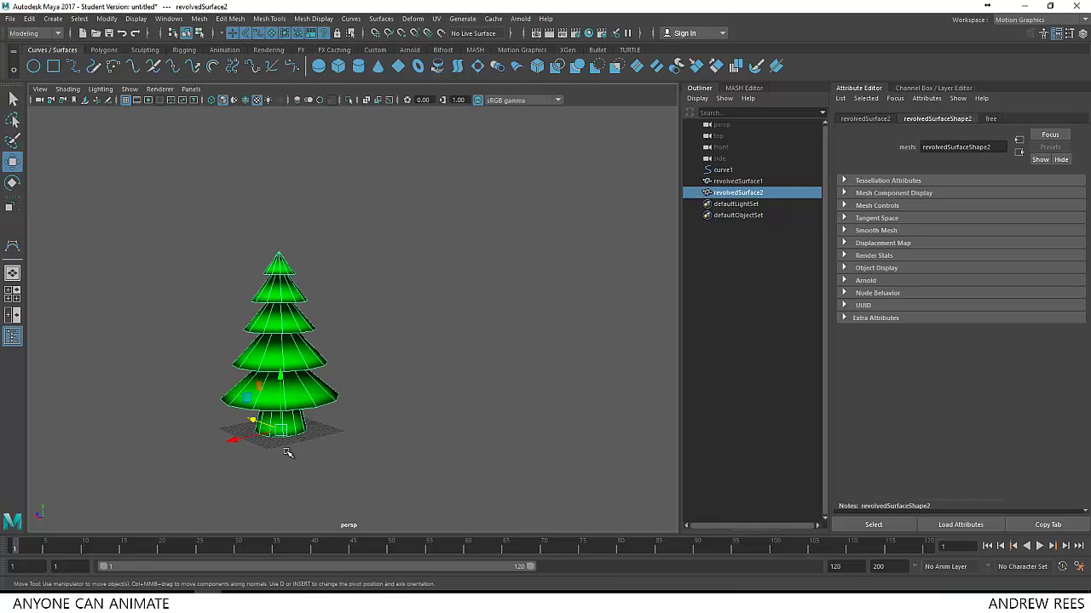
{"action": "left_click_drag", "start_coordinate": [232, 436], "coordinate": [511, 389]}
- Repeat the duplicate three more times and render the five-tree row
{"action": "key", "text": "shift+d"}
{"action": "key", "text": "shift+d"}
{"action": "key", "text": "shift+d"}
{"action": "left_click", "coordinate": [508, 414]}
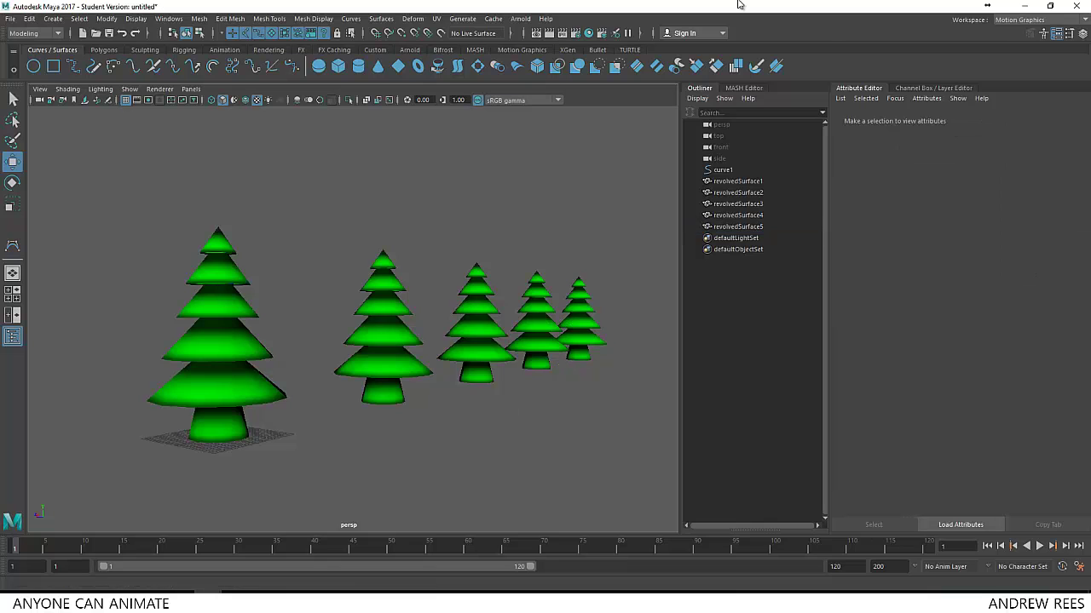
{"action": "left_click", "coordinate": [550, 34]}
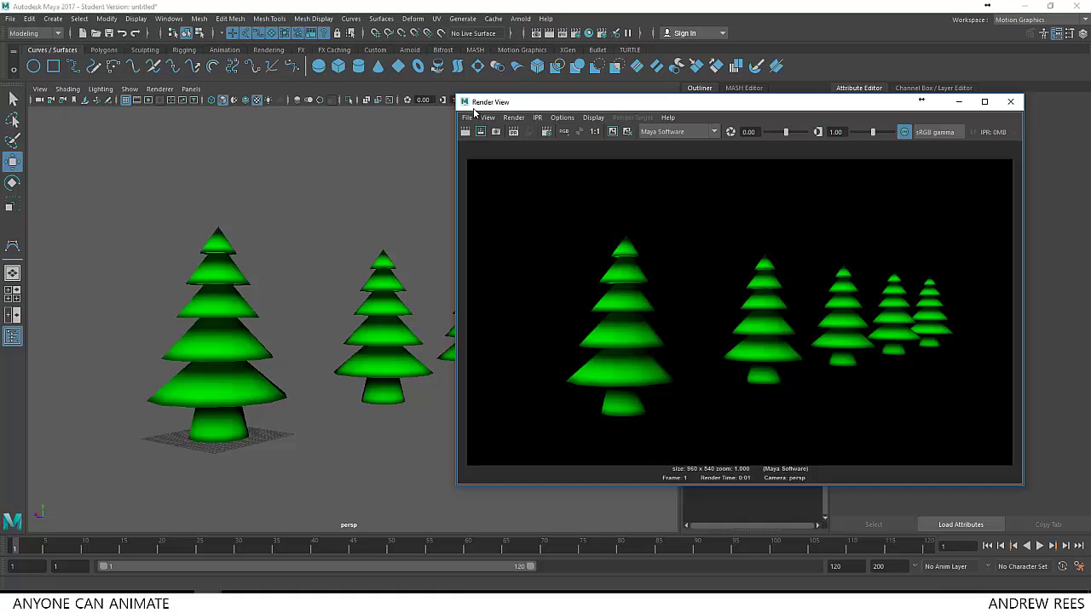
- Select the trunk faces of the front tree
{"action": "left_click", "coordinate": [464, 102]}
{"action": "left_click", "coordinate": [459, 193]}
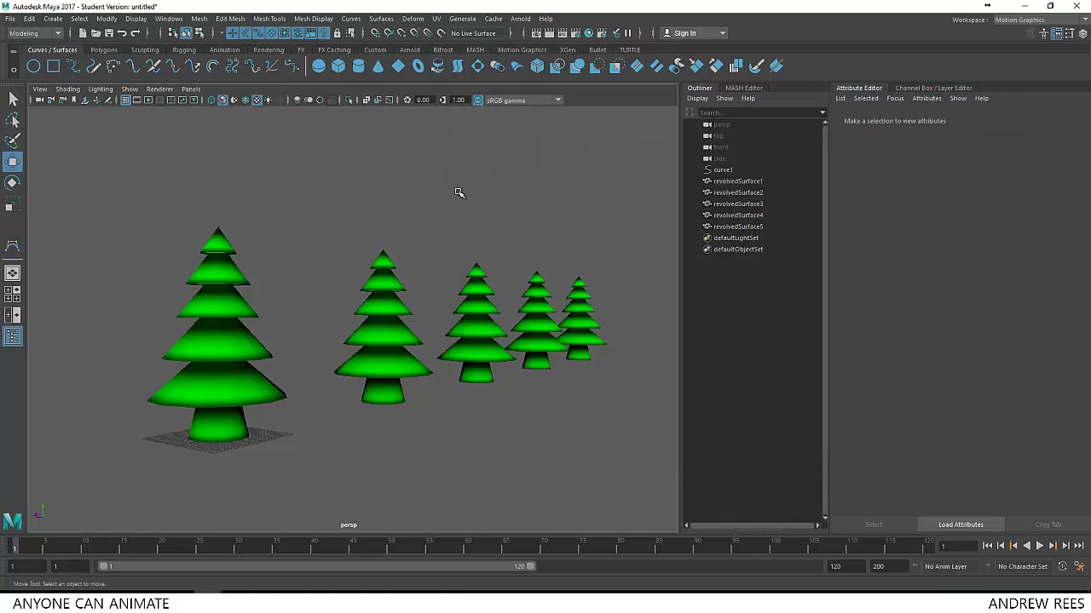
{"action": "left_click_drag", "start_coordinate": [319, 389], "coordinate": [219, 444], "text": "alt"}
{"action": "left_click", "coordinate": [228, 426]}
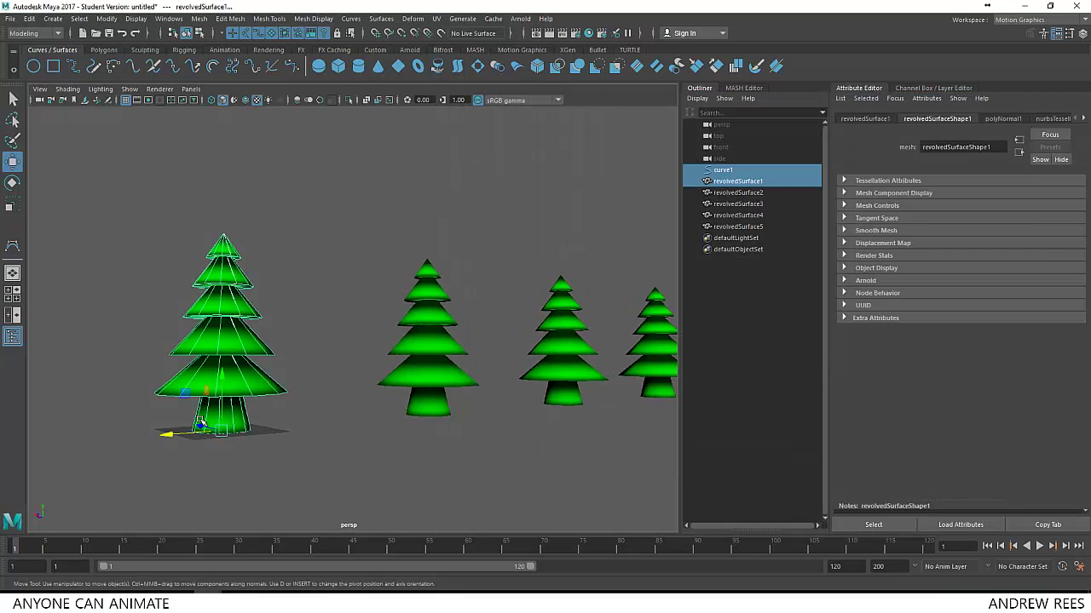
{"action": "right_click_drag", "start_coordinate": [243, 294], "coordinate": [261, 399]}
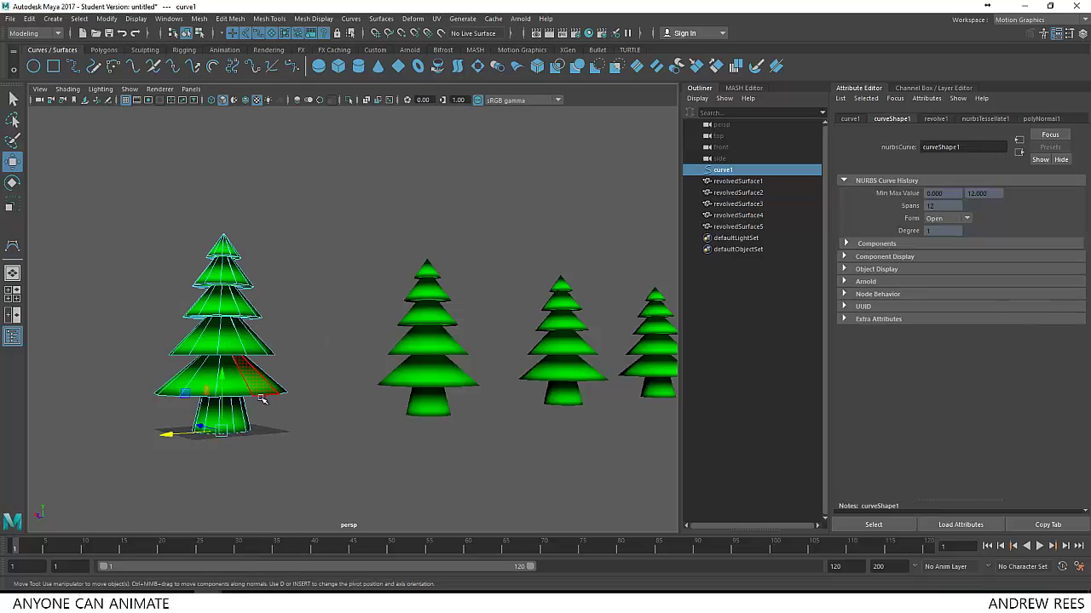
{"action": "left_click_drag", "start_coordinate": [186, 411], "coordinate": [379, 378]}
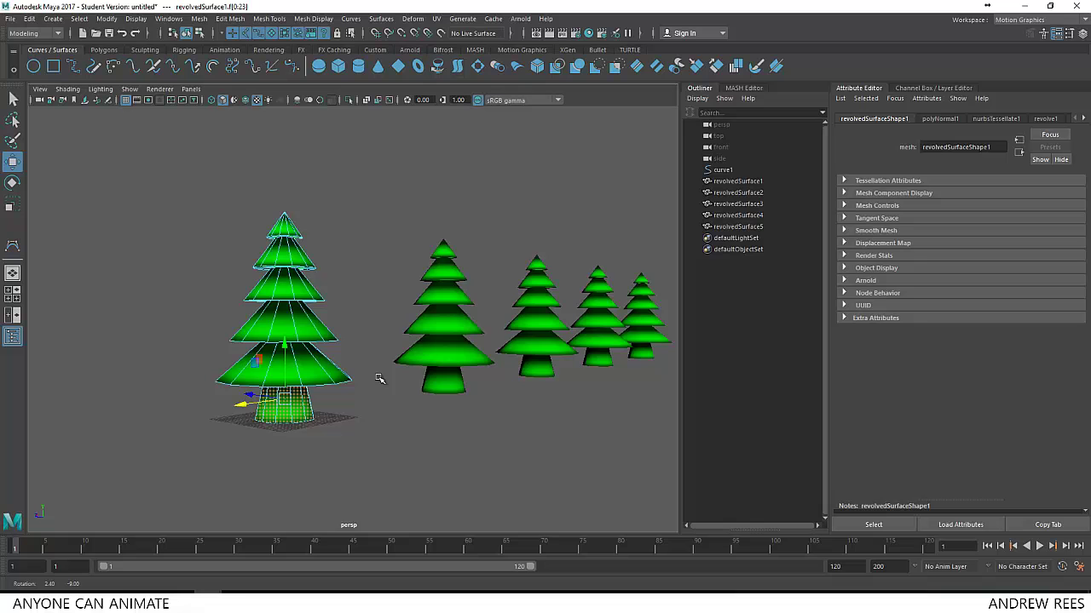
- Assign a new Lambert material to the trunk faces and name it 'trunk'
{"action": "right_click_drag", "start_coordinate": [298, 275], "coordinate": [380, 520]}
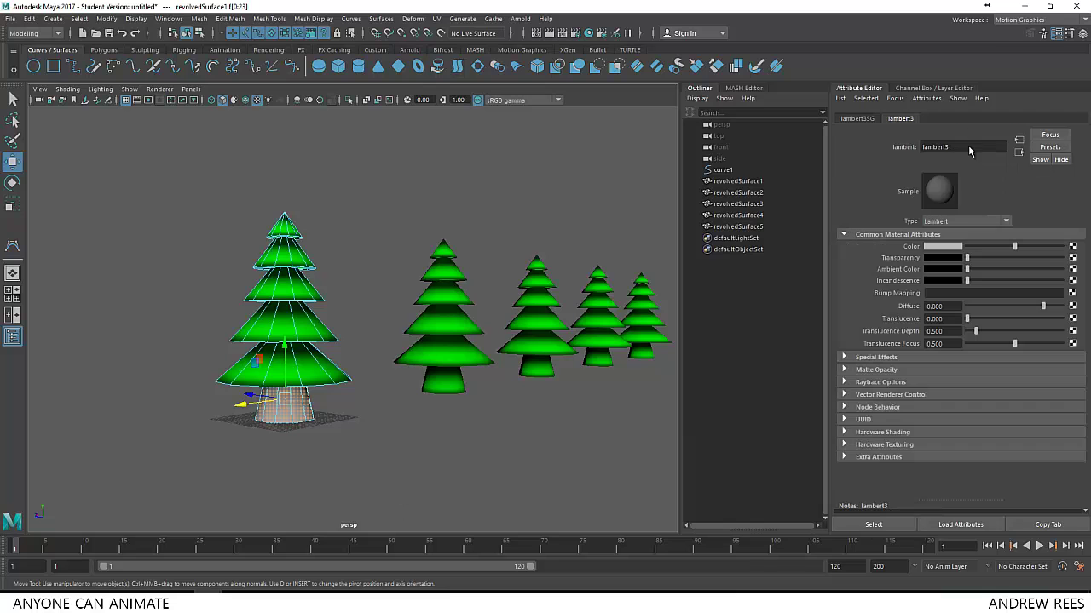
{"action": "left_click", "coordinate": [968, 151]}
{"action": "type", "text": "trunk"}
{"action": "key", "text": "Return"}
- Set the trunk material's Color to dark brown
{"action": "left_click", "coordinate": [940, 238]}
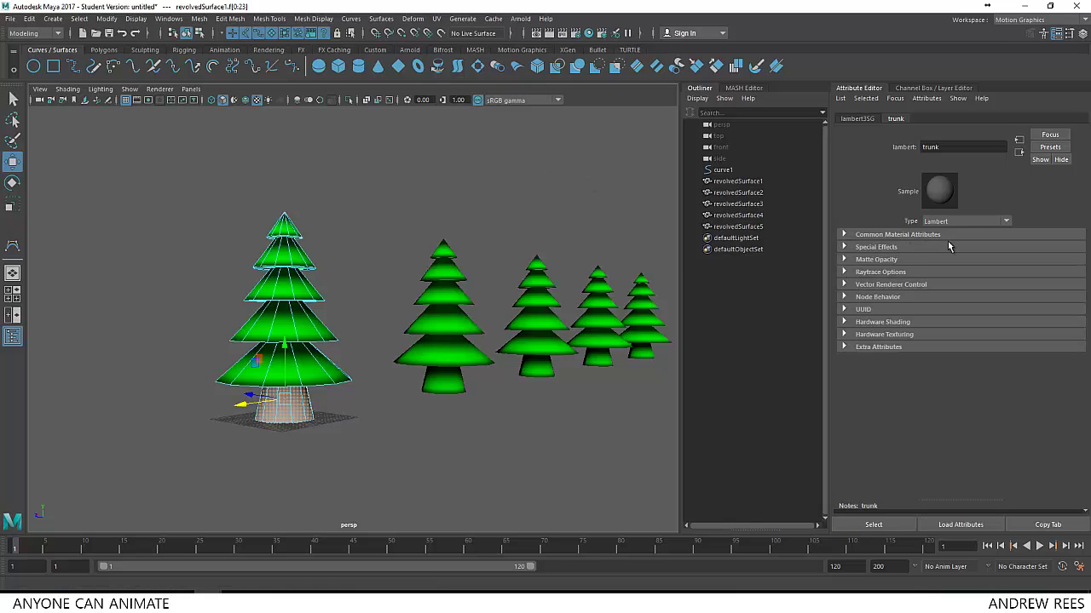
{"action": "left_click", "coordinate": [950, 237]}
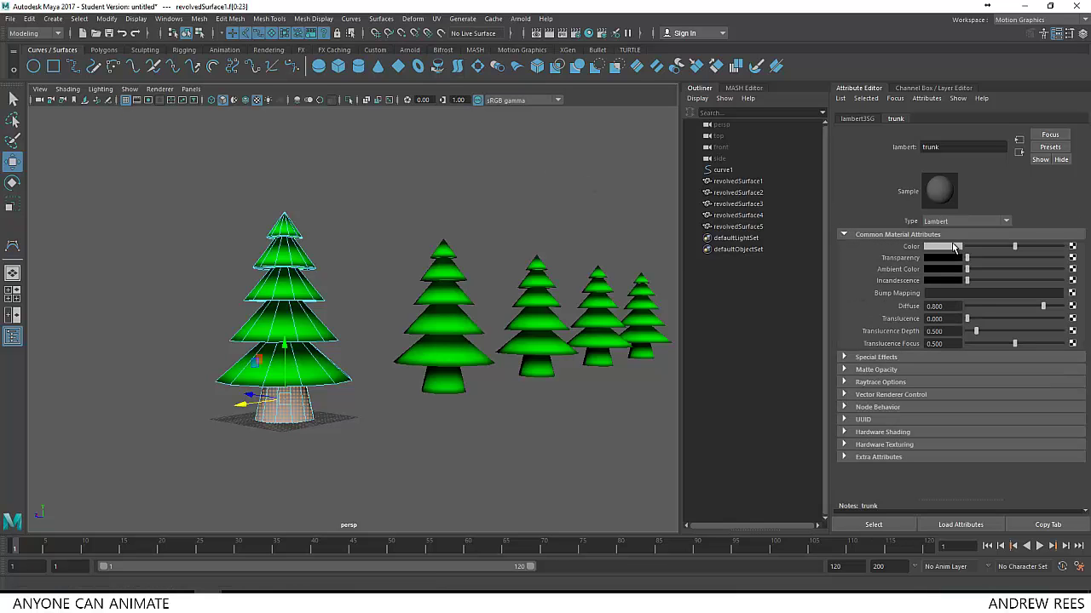
{"action": "left_click", "coordinate": [954, 247]}
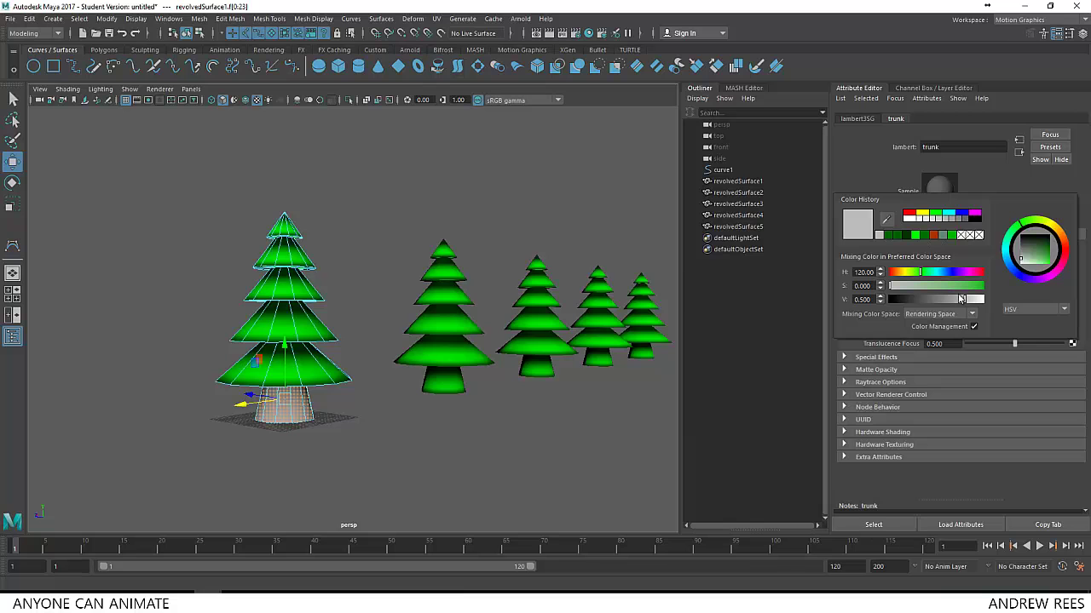
{"action": "mouse_move", "coordinate": [1054, 264]}
{"action": "left_mouse_down"}
{"action": "mouse_move", "coordinate": [1069, 262]}
{"action": "mouse_move", "coordinate": [1042, 255]}
{"action": "mouse_move", "coordinate": [1075, 259]}
{"action": "mouse_move", "coordinate": [1063, 245]}
{"action": "left_mouse_up"}
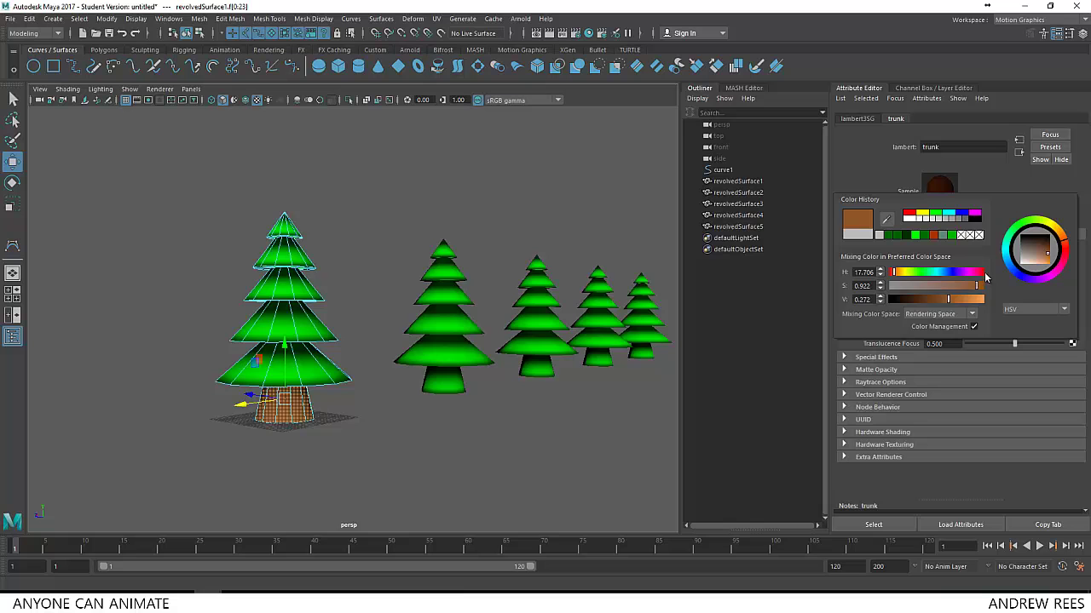
{"action": "left_click_drag", "start_coordinate": [940, 300], "coordinate": [929, 302]}
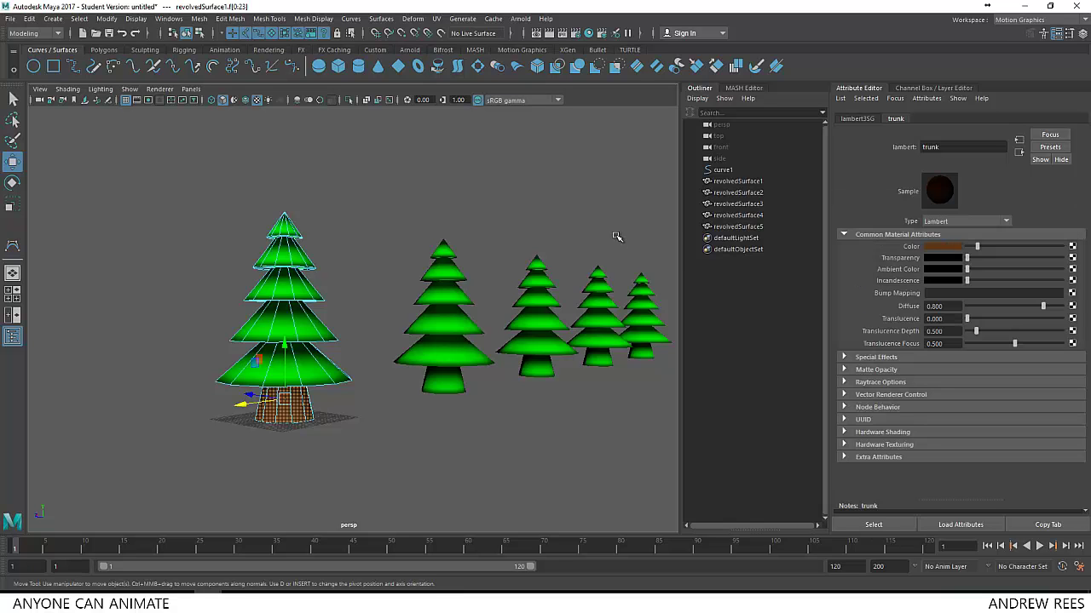
{"action": "left_click_drag", "start_coordinate": [388, 203], "coordinate": [716, 460]}
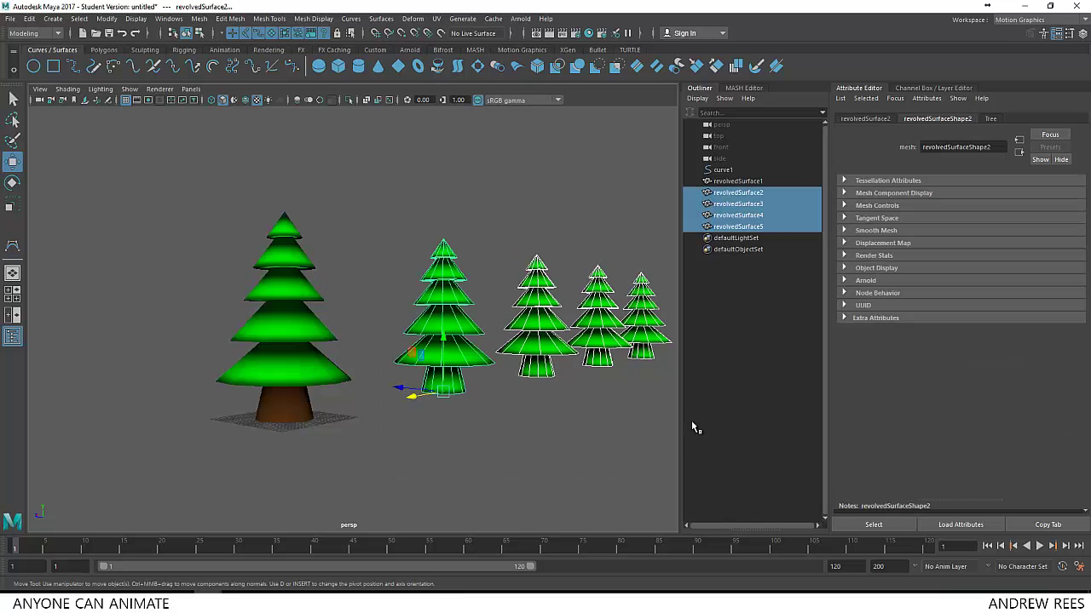
- Delete the four old trees and select the brown-trunked original
{"action": "key", "text": "Delete"}
{"action": "left_click", "coordinate": [287, 366]}
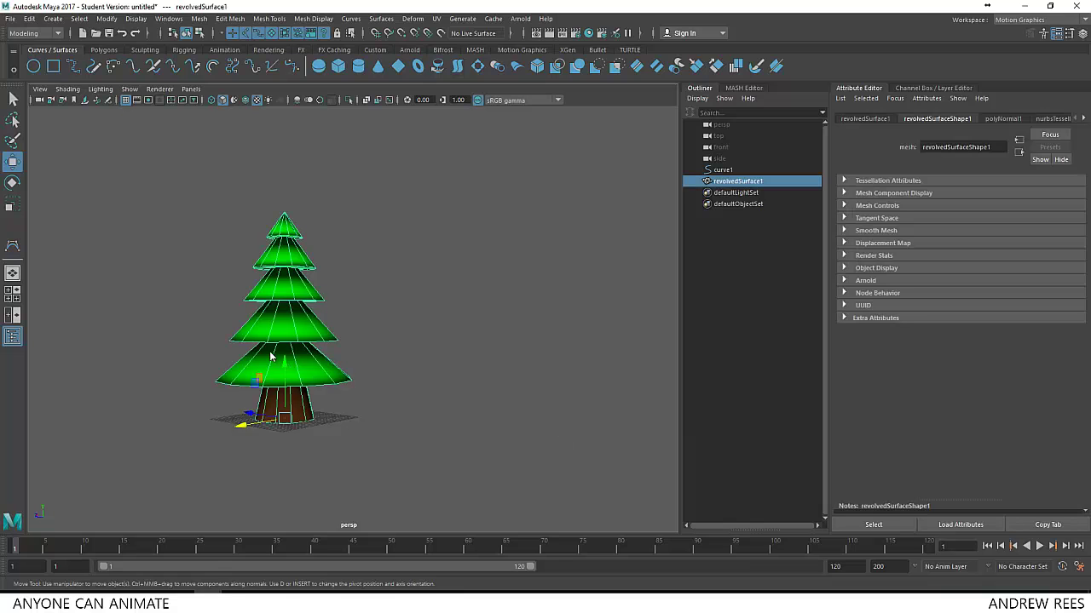
{"action": "right_click_drag", "start_coordinate": [269, 274], "coordinate": [256, 344]}
- Duplicate it along X into a new row of trees and render them
{"action": "key", "text": "ctrl+d"}
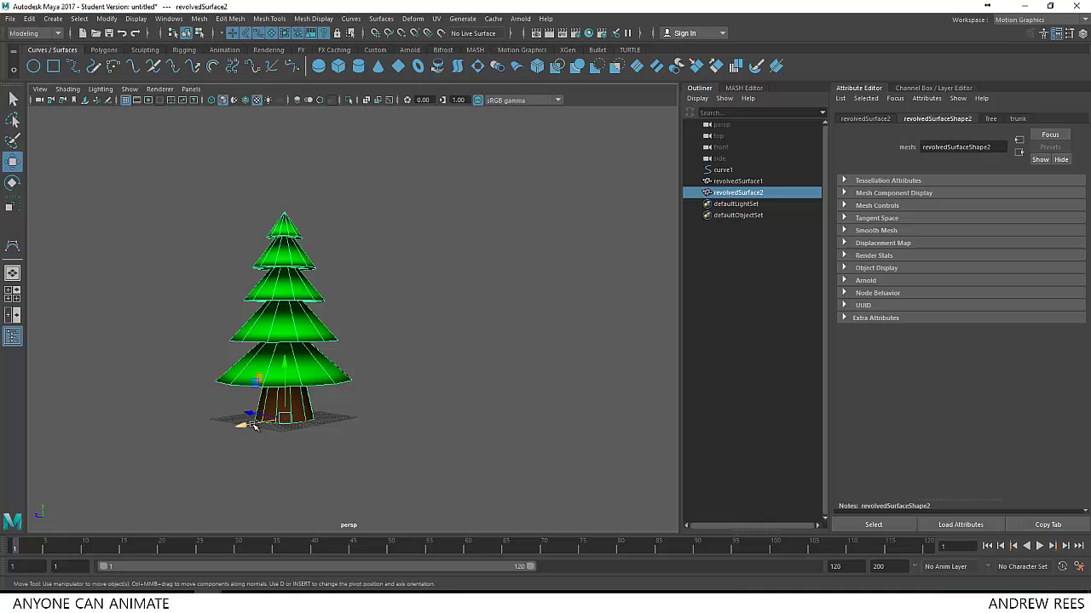
{"action": "left_click_drag", "start_coordinate": [254, 424], "coordinate": [412, 393]}
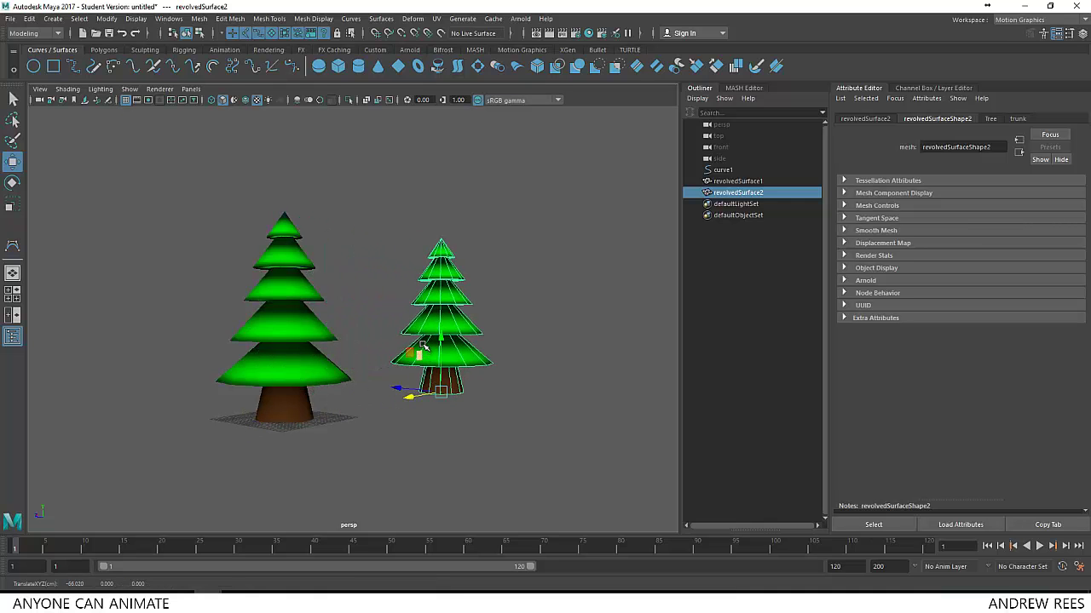
{"action": "key", "text": "shift+d"}
{"action": "key", "text": "shift+d"}
{"action": "key", "text": "shift+d"}
{"action": "key", "text": "shift+d"}
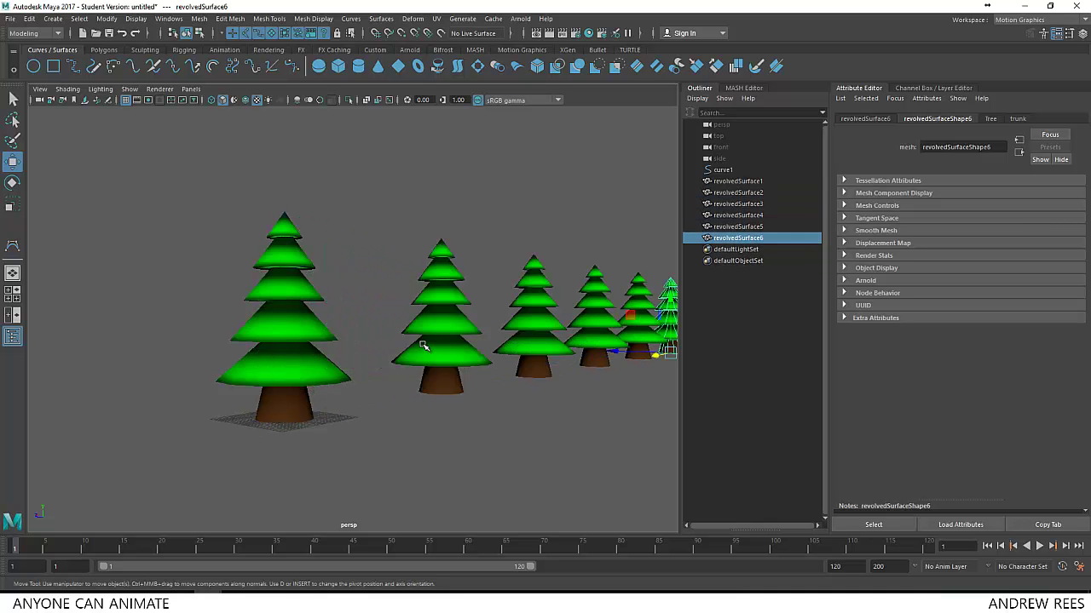
{"action": "left_click_drag", "start_coordinate": [501, 383], "coordinate": [417, 369], "text": "alt"}
{"action": "left_click", "coordinate": [536, 32]}
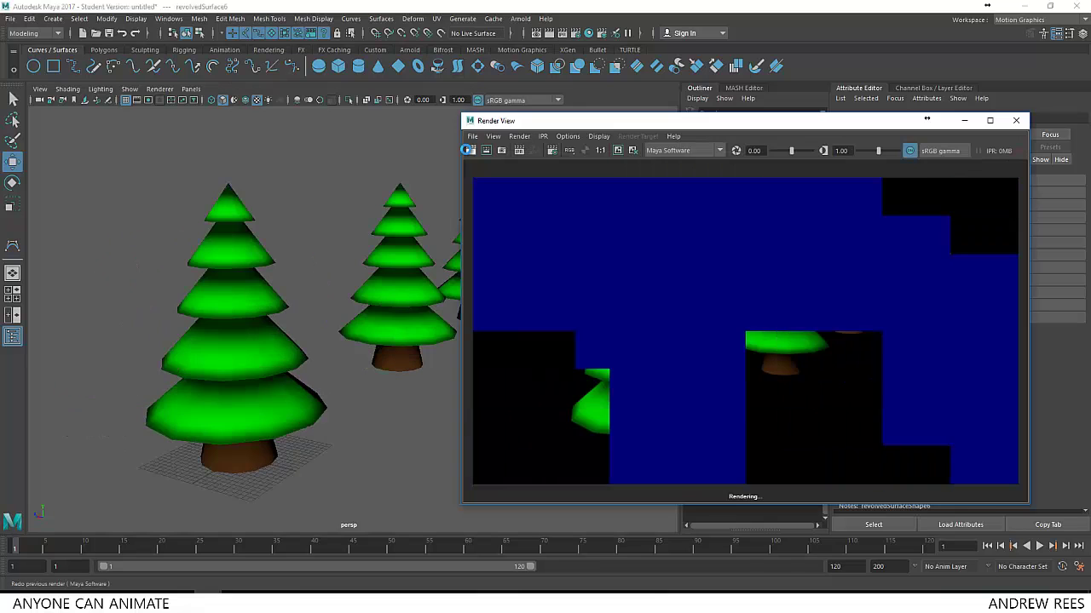